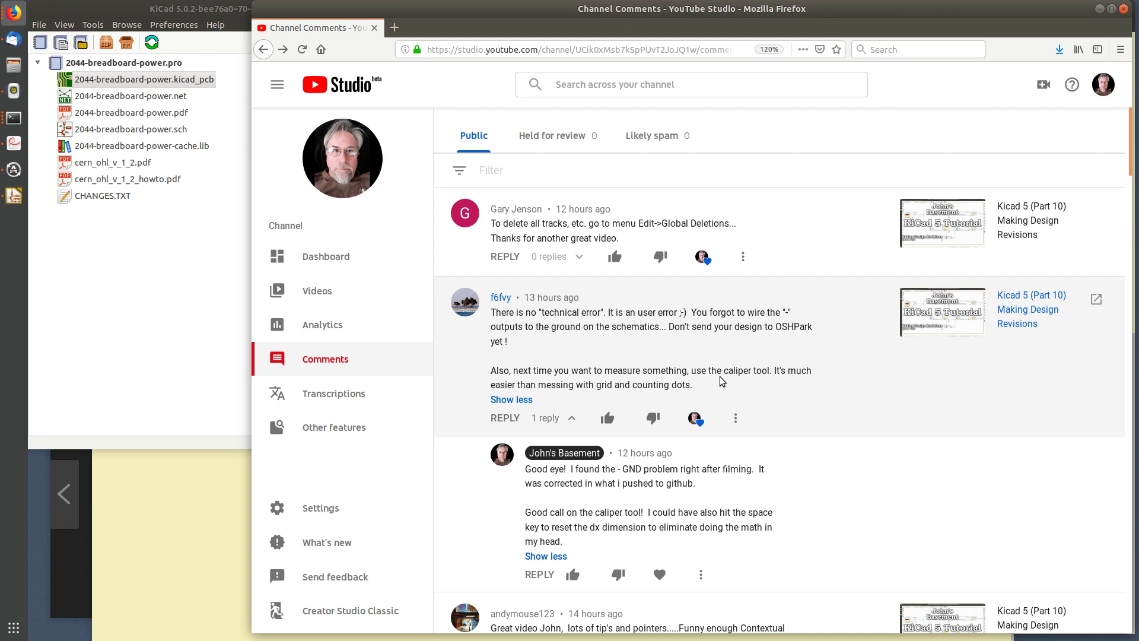
Step: Bring the KiCad project manager for 2044-breadboard-power.pro in front of YouTube Studio
{"action": "left_click", "coordinate": [151, 302]}
{"action": "double_click", "coordinate": [178, 129]}
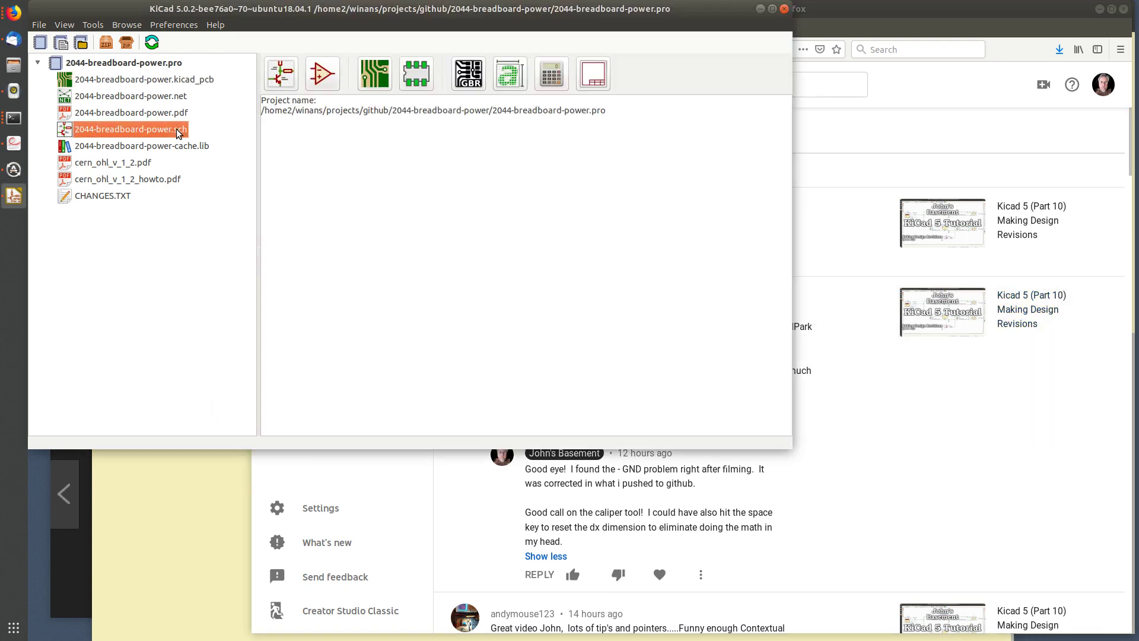
{"action": "scroll", "coordinate": [575, 325], "scroll_direction": "up", "scroll_amount": 4}
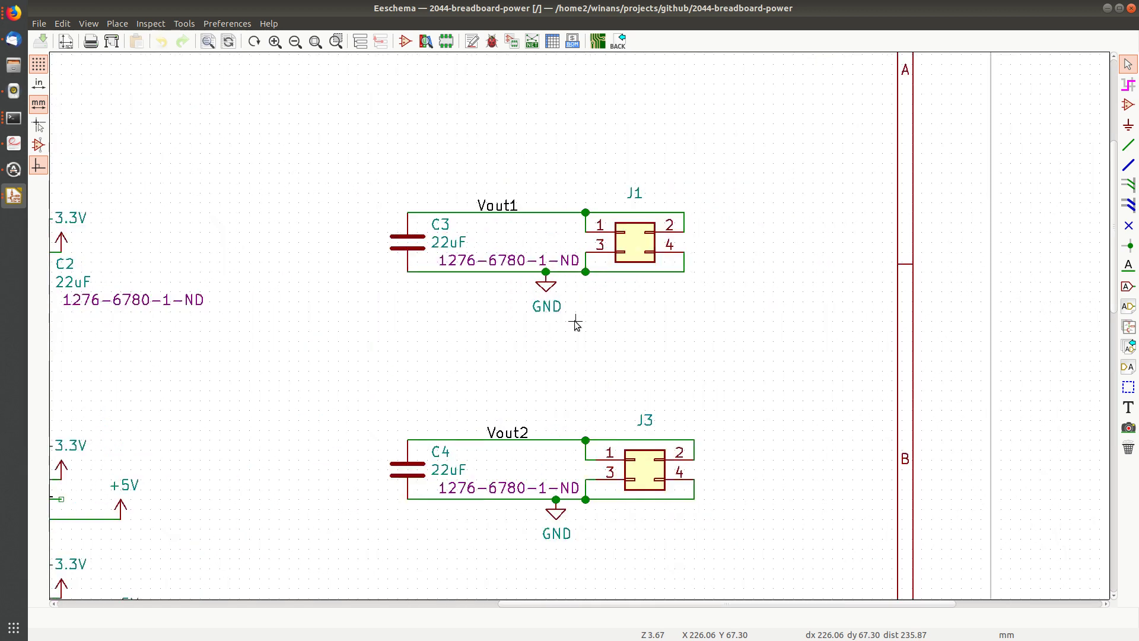
{"action": "middle_click_drag", "start_coordinate": [545, 364], "coordinate": [584, 321]}
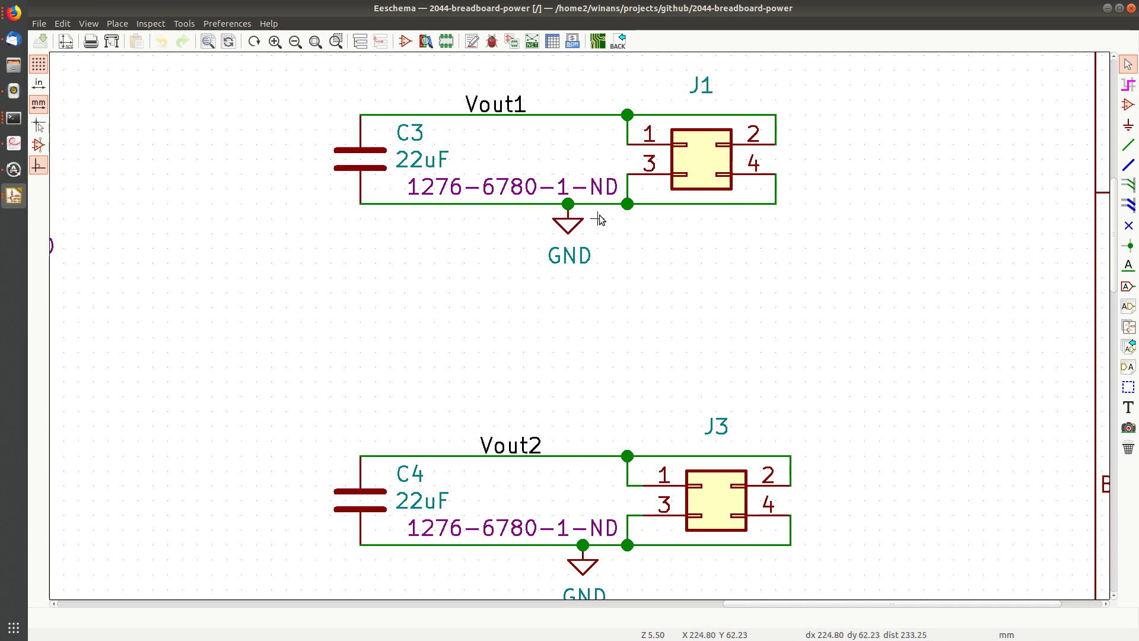
{"action": "left_click", "coordinate": [1130, 10]}
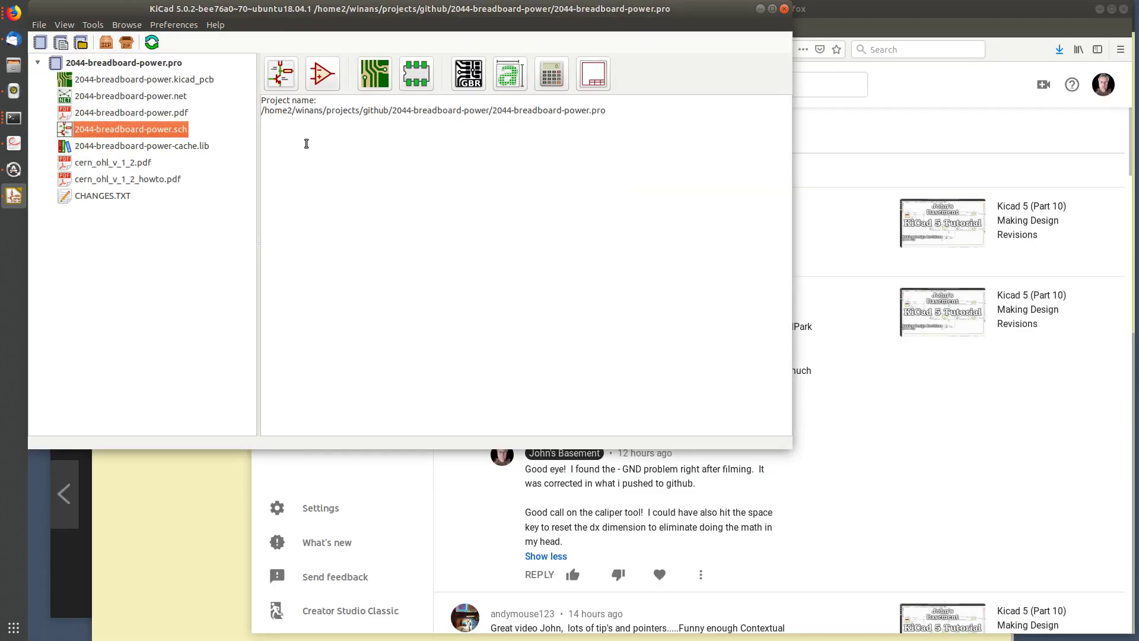
{"action": "double_click", "coordinate": [179, 82]}
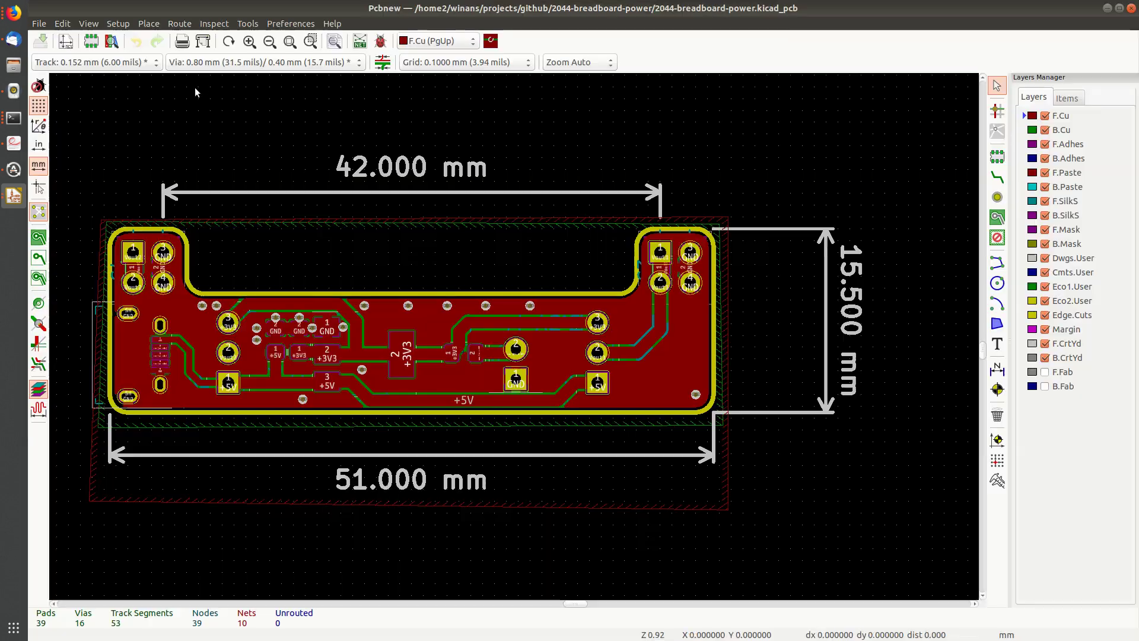
{"action": "scroll", "coordinate": [143, 268], "scroll_direction": "up", "scroll_amount": 8}
{"action": "scroll", "coordinate": [144, 268], "scroll_direction": "down", "scroll_amount": 3}
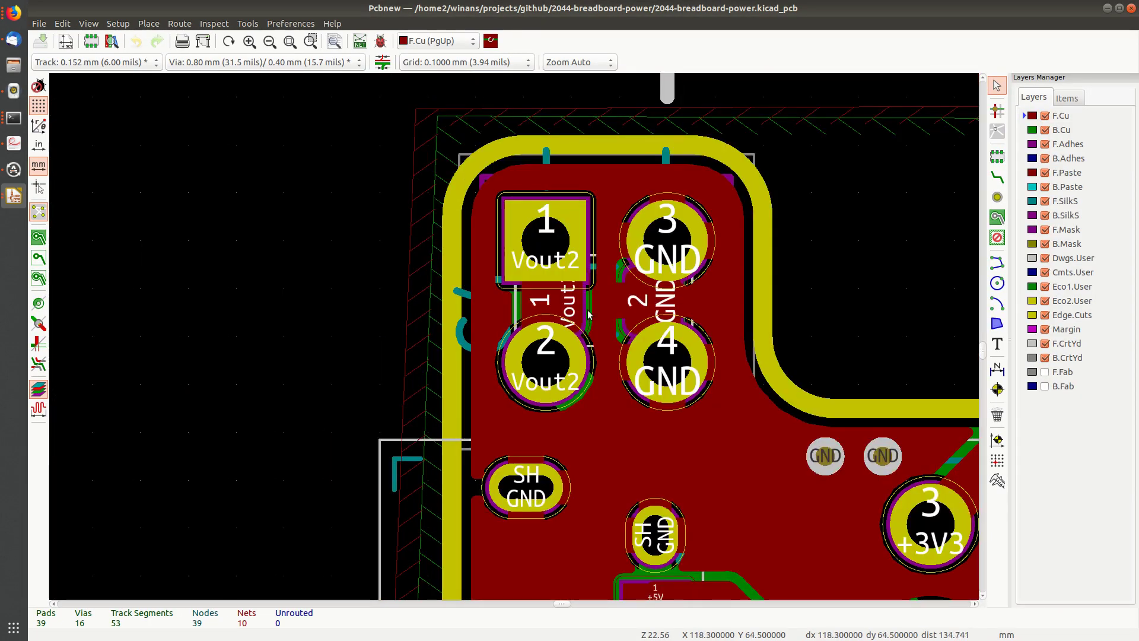
{"action": "scroll", "coordinate": [470, 299], "scroll_direction": "right", "scroll_amount": 2}
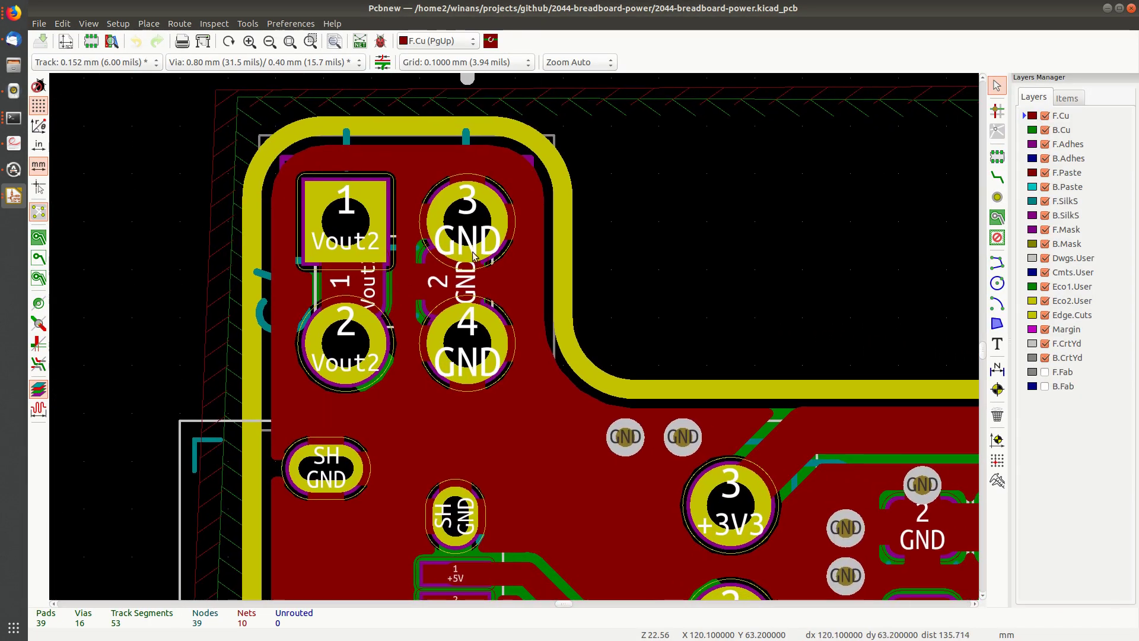
{"action": "key", "text": "Home"}
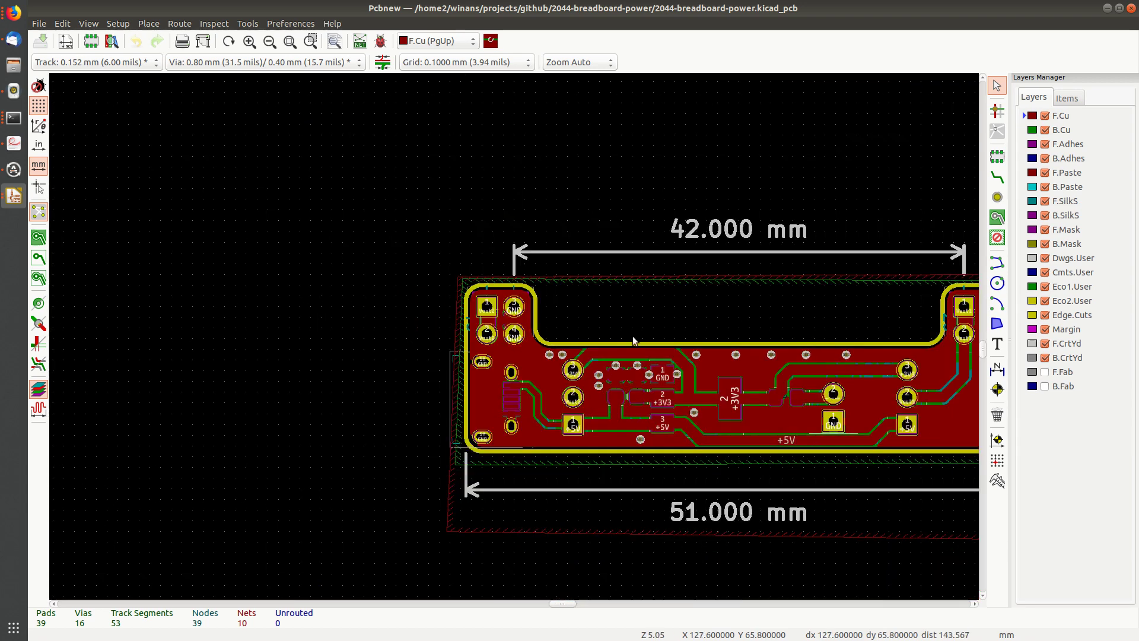
{"action": "scroll", "coordinate": [707, 297], "scroll_direction": "right", "scroll_amount": 1}
{"action": "scroll", "coordinate": [707, 297], "scroll_direction": "up", "scroll_amount": 5}
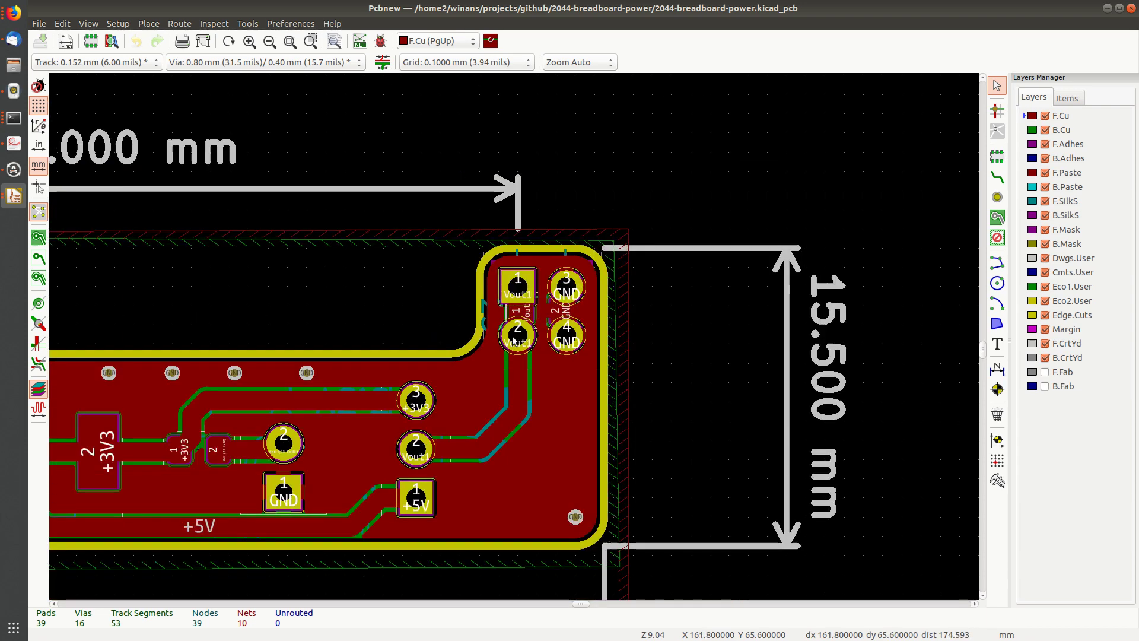
{"action": "scroll", "coordinate": [395, 437], "scroll_direction": "down", "scroll_amount": 3}
{"action": "middle_click_drag", "start_coordinate": [298, 353], "coordinate": [667, 293]}
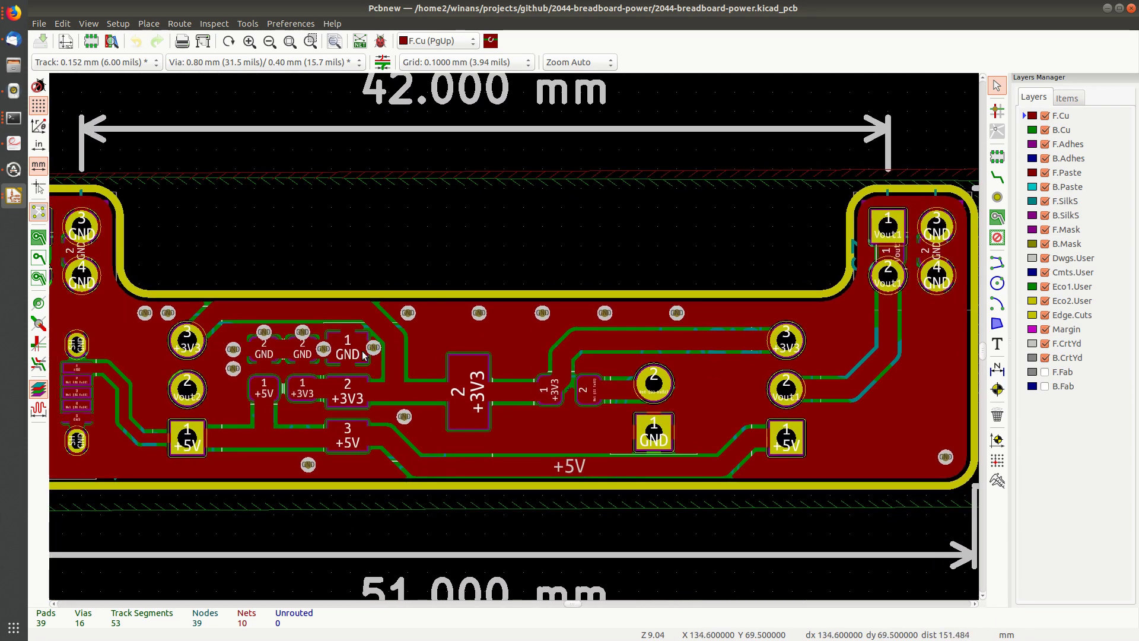
{"action": "middle_click_drag", "start_coordinate": [428, 355], "coordinate": [504, 316]}
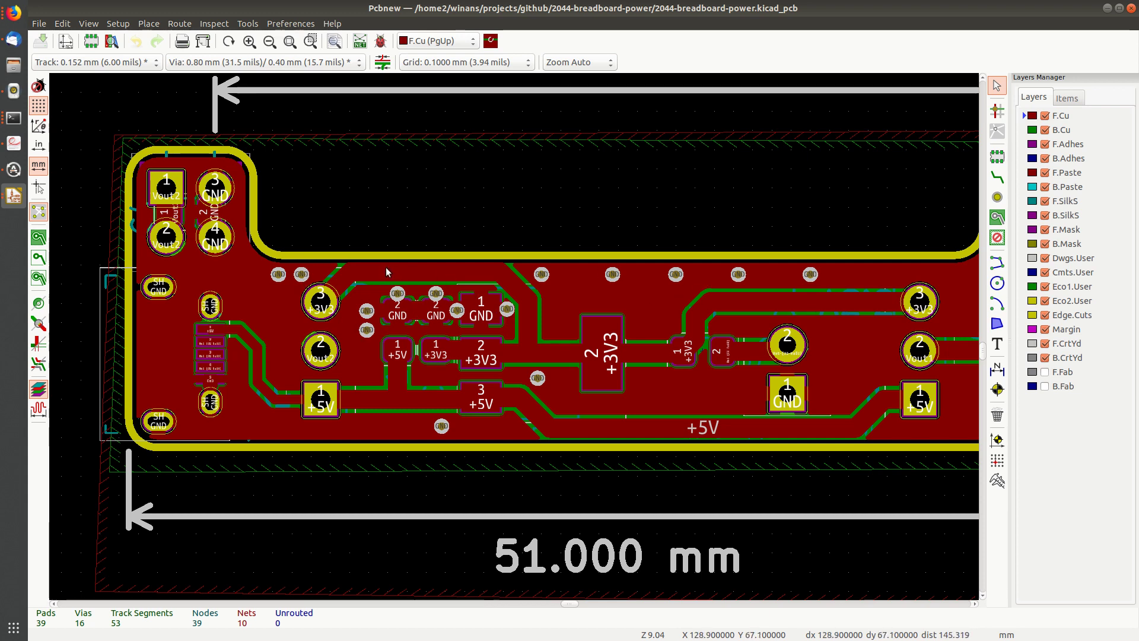
Step: Highlight 'caliper tool' in the viewer's YouTube Studio comment, then hide the browser to return to KiCad
{"action": "left_click", "coordinate": [1106, 8]}
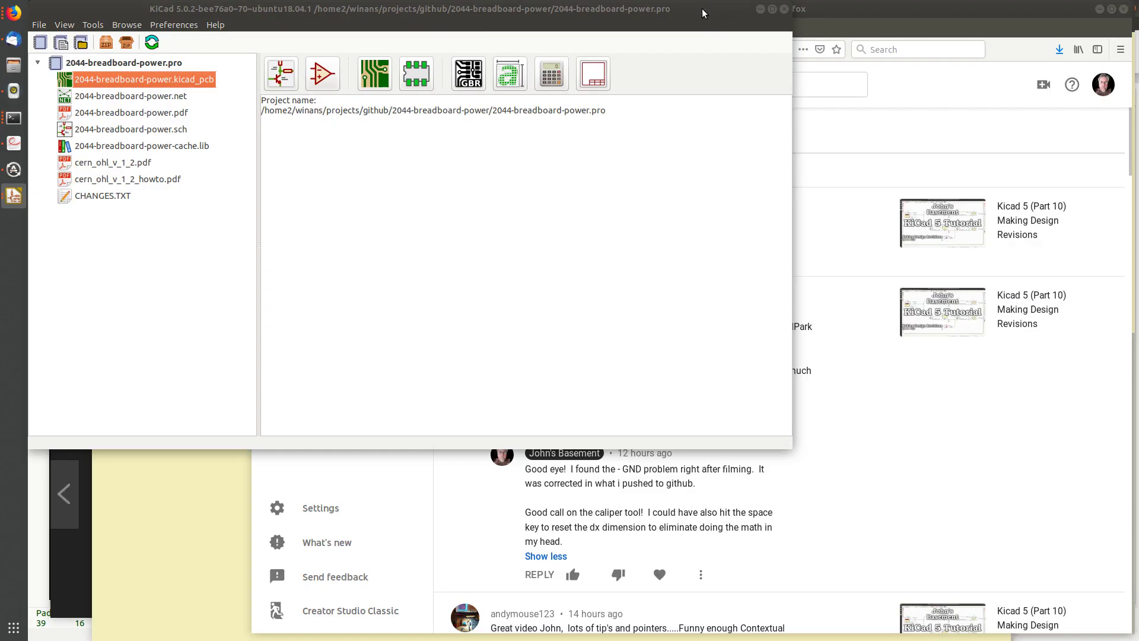
{"action": "left_click", "coordinate": [944, 24]}
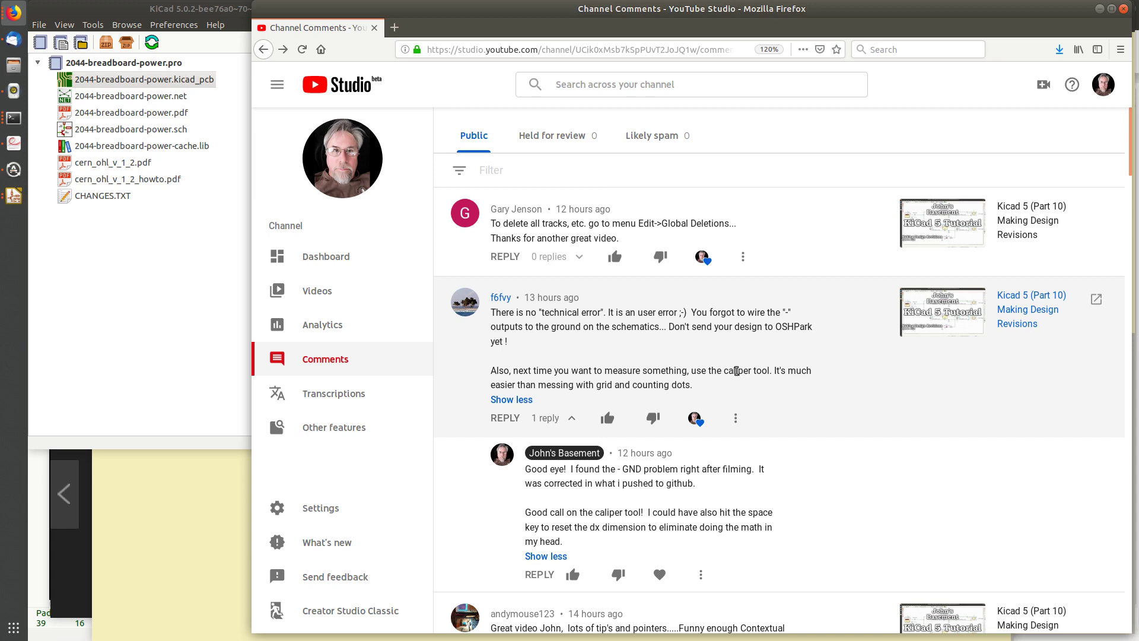
{"action": "left_click_drag", "start_coordinate": [736, 371], "coordinate": [769, 372]}
{"action": "key", "text": "ctrl+alt+t"}
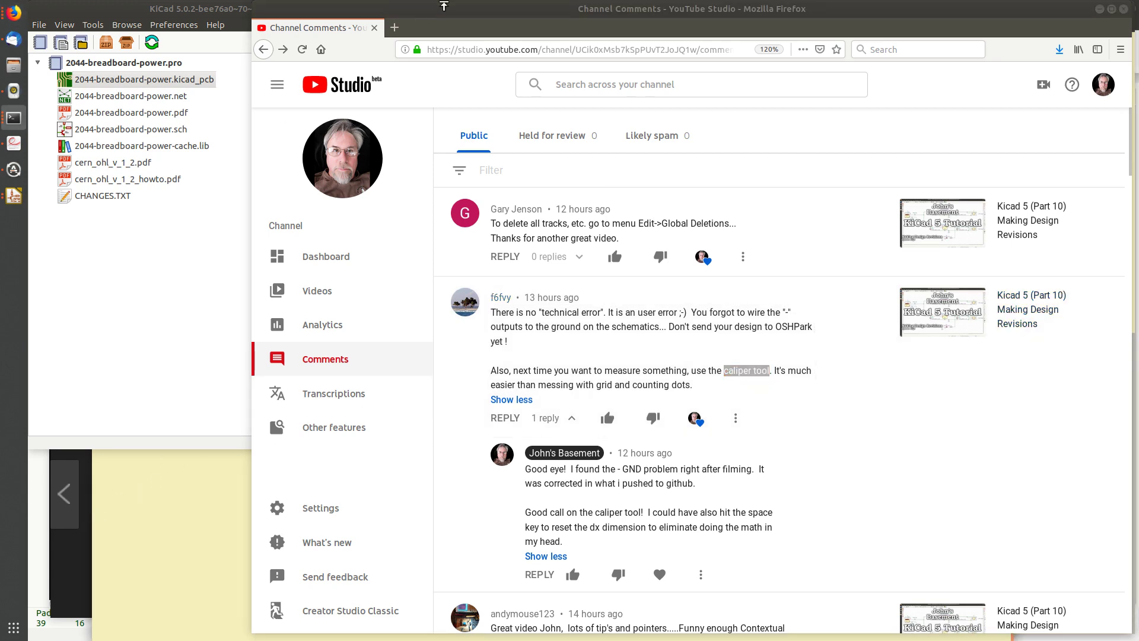
{"action": "key", "text": "super+h"}
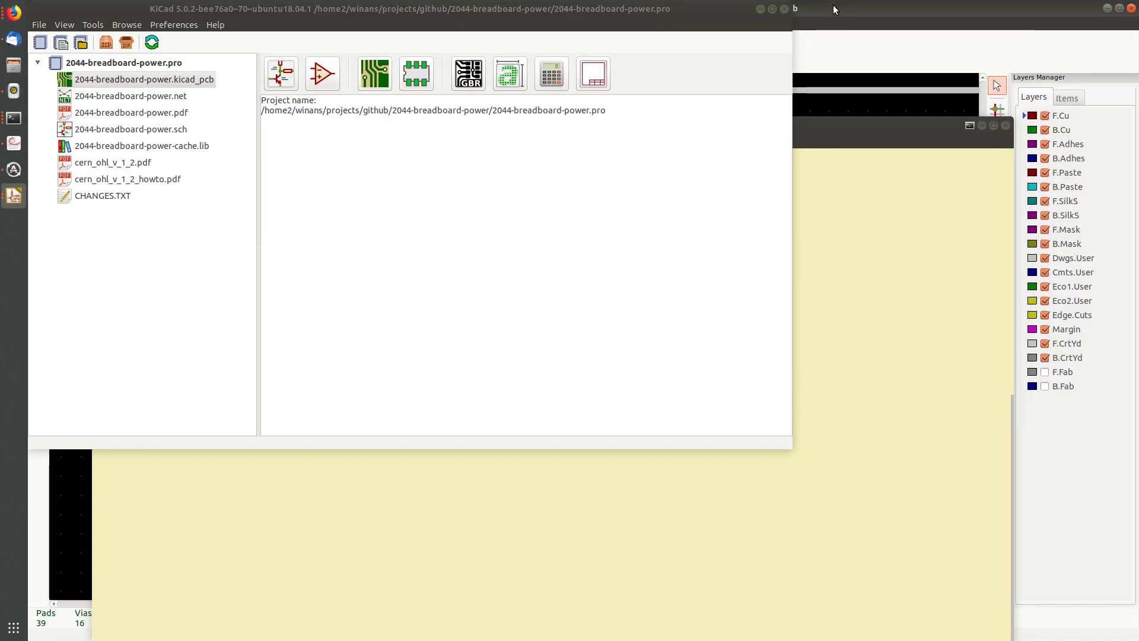
Step: Measure the gap from the SH GND pad to the board edge (about 1.50 mm), then clear the measurement
{"action": "left_click", "coordinate": [833, 5]}
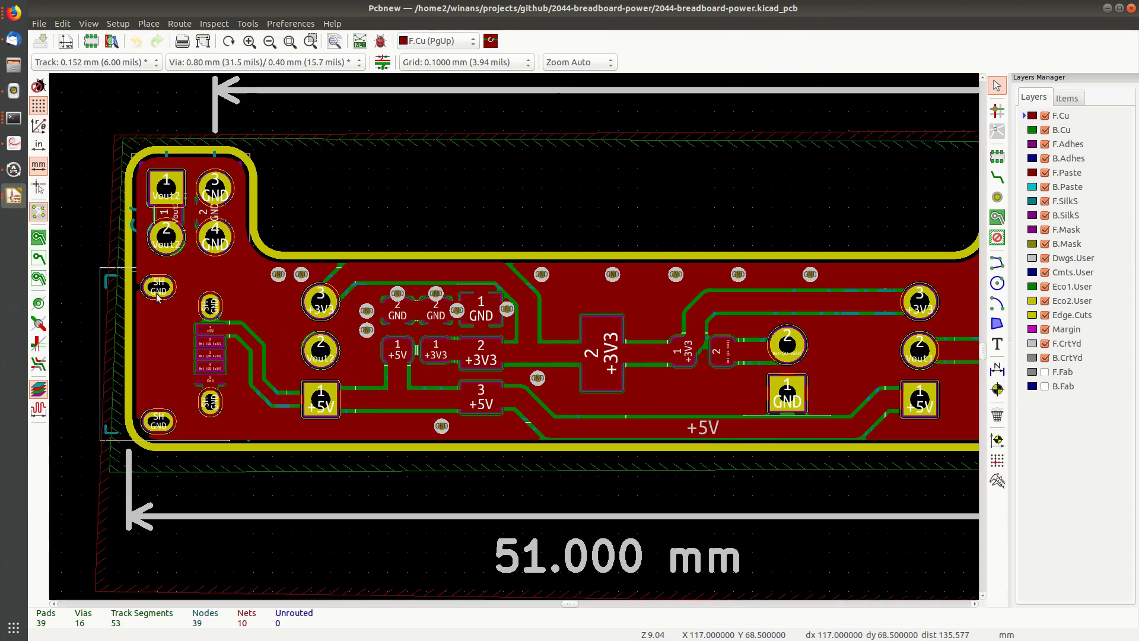
{"action": "scroll", "coordinate": [159, 296], "scroll_direction": "up", "scroll_amount": 5}
{"action": "scroll", "coordinate": [527, 383], "scroll_direction": "up", "scroll_amount": 1}
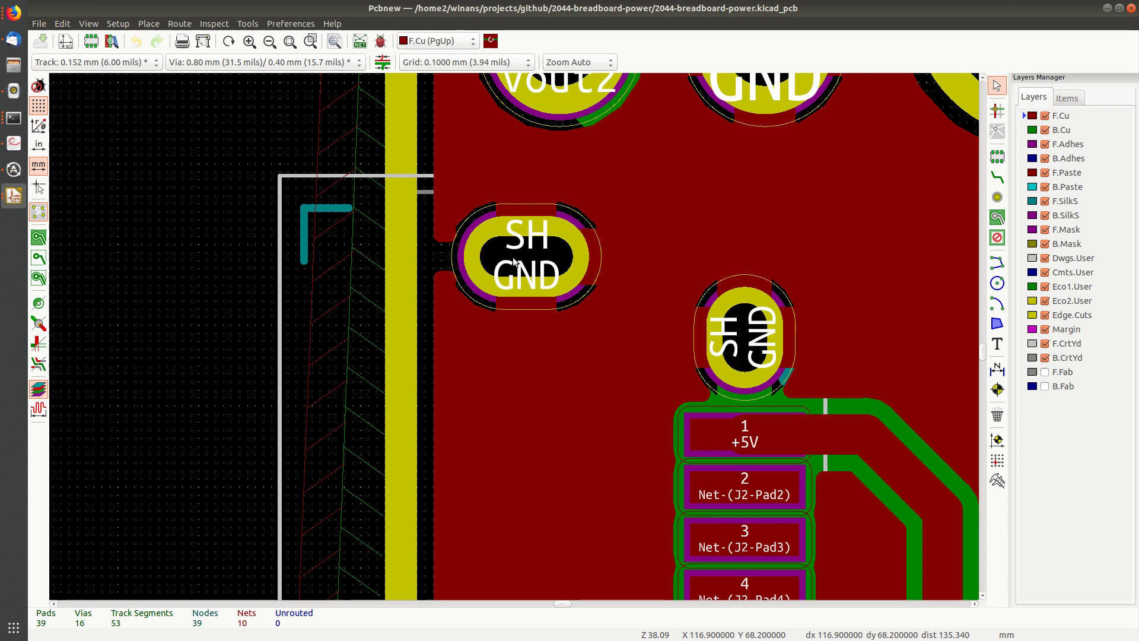
{"action": "left_click", "coordinate": [997, 480]}
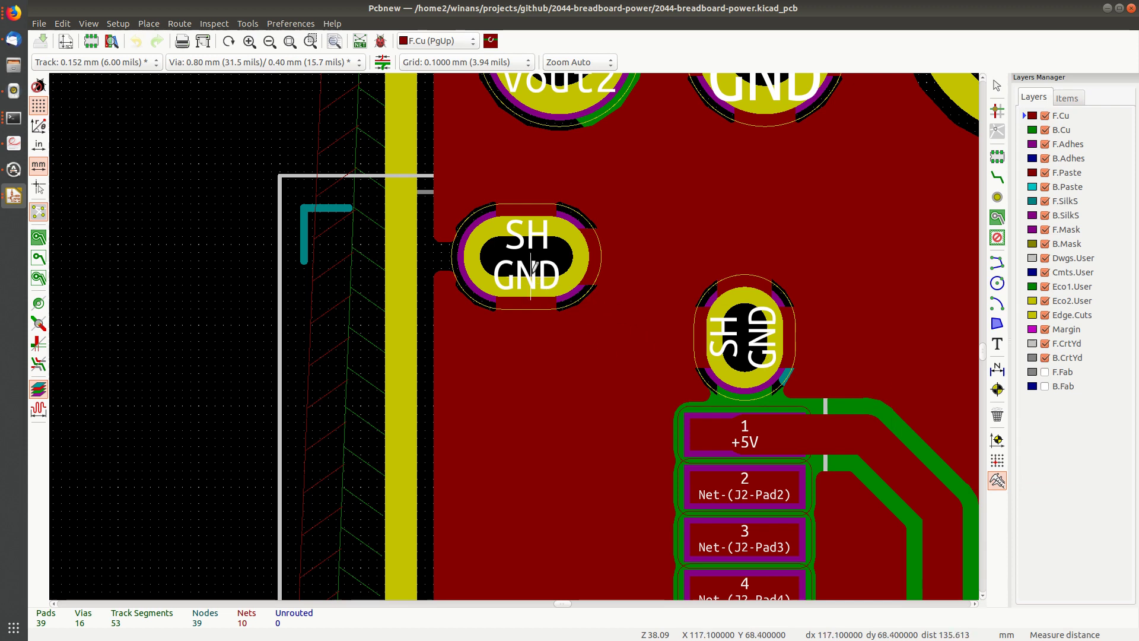
{"action": "scroll", "coordinate": [523, 259], "scroll_direction": "up", "scroll_amount": 1}
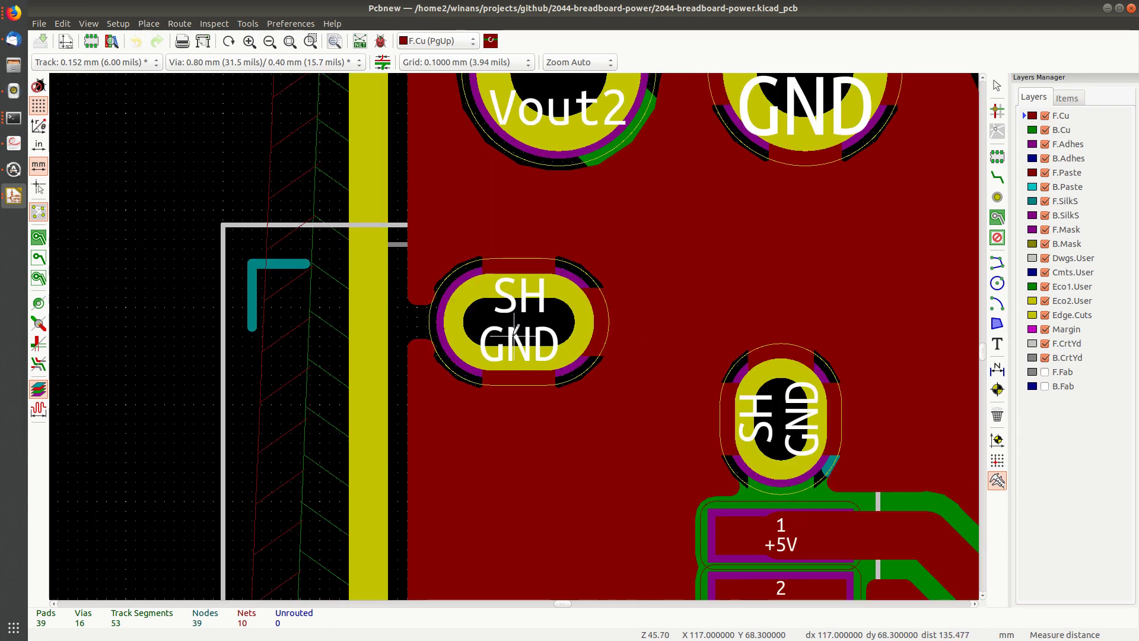
{"action": "left_click", "coordinate": [514, 336]}
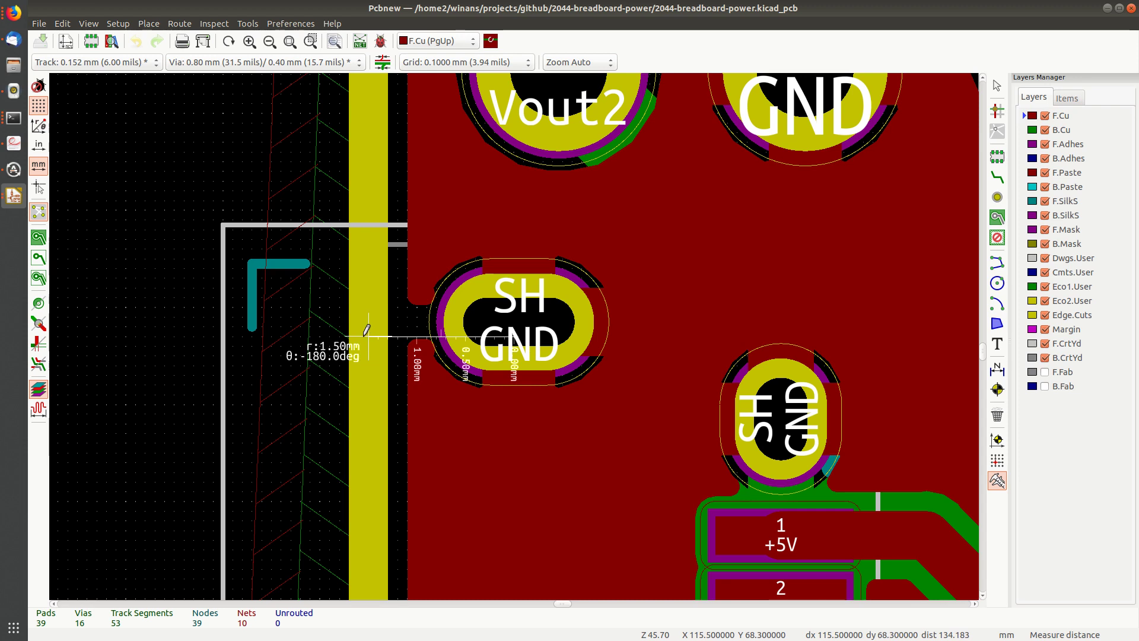
{"action": "key", "text": "Escape"}
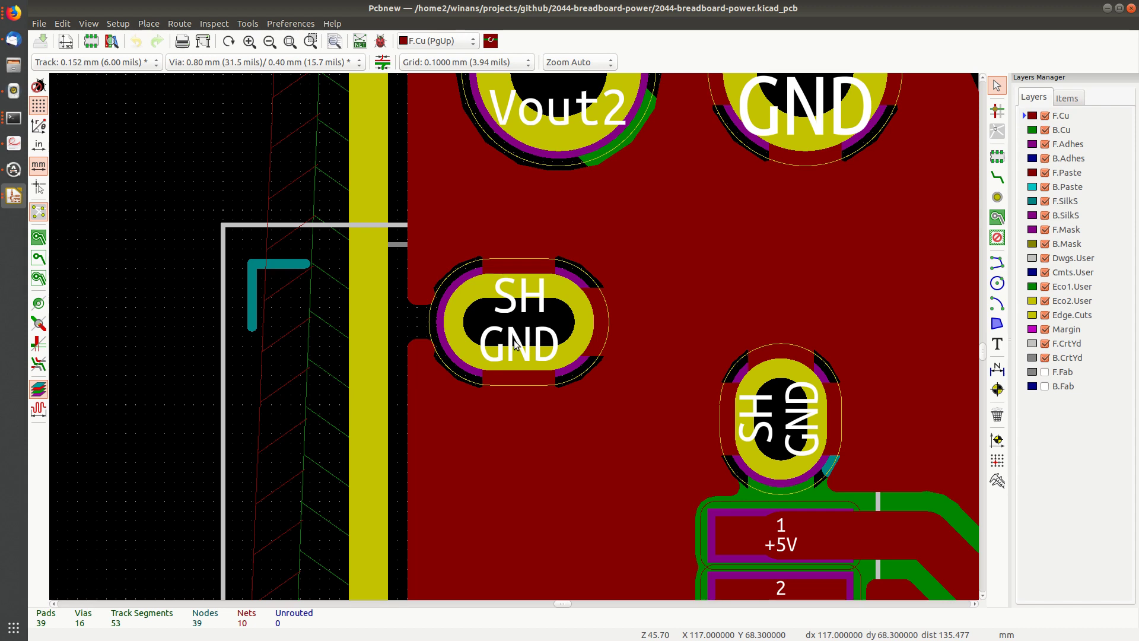
Step: Zero the relative coordinates, re-measure the SH GND pad-to-edge gap at 1.60 mm, and close Pcbnew
{"action": "key", "text": "space"}
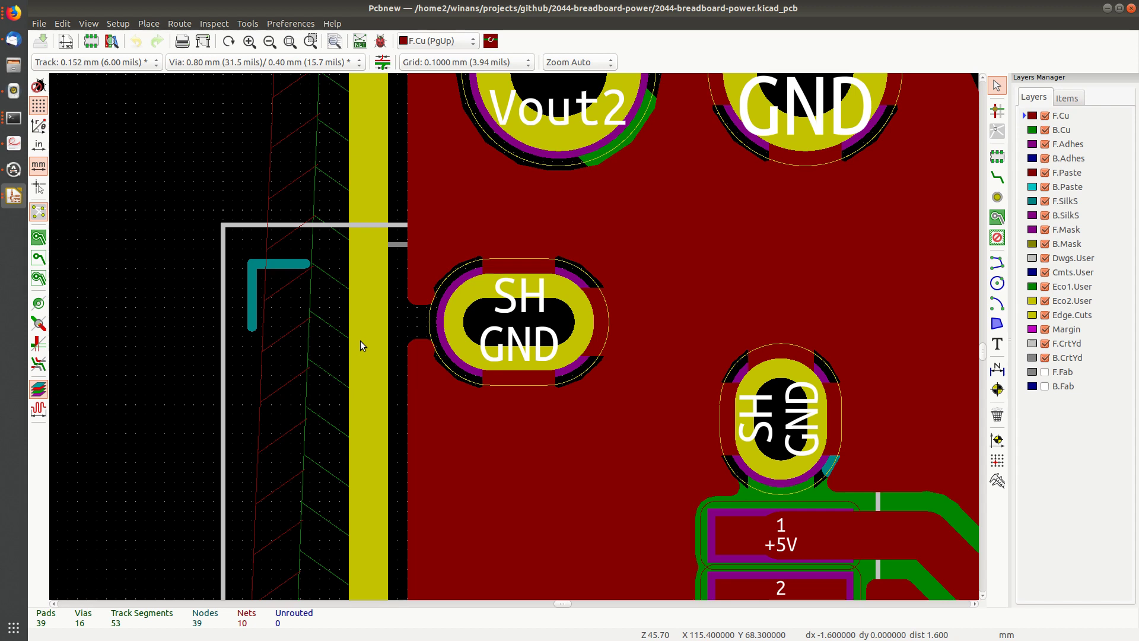
{"action": "left_click", "coordinate": [997, 481]}
{"action": "left_click", "coordinate": [523, 344]}
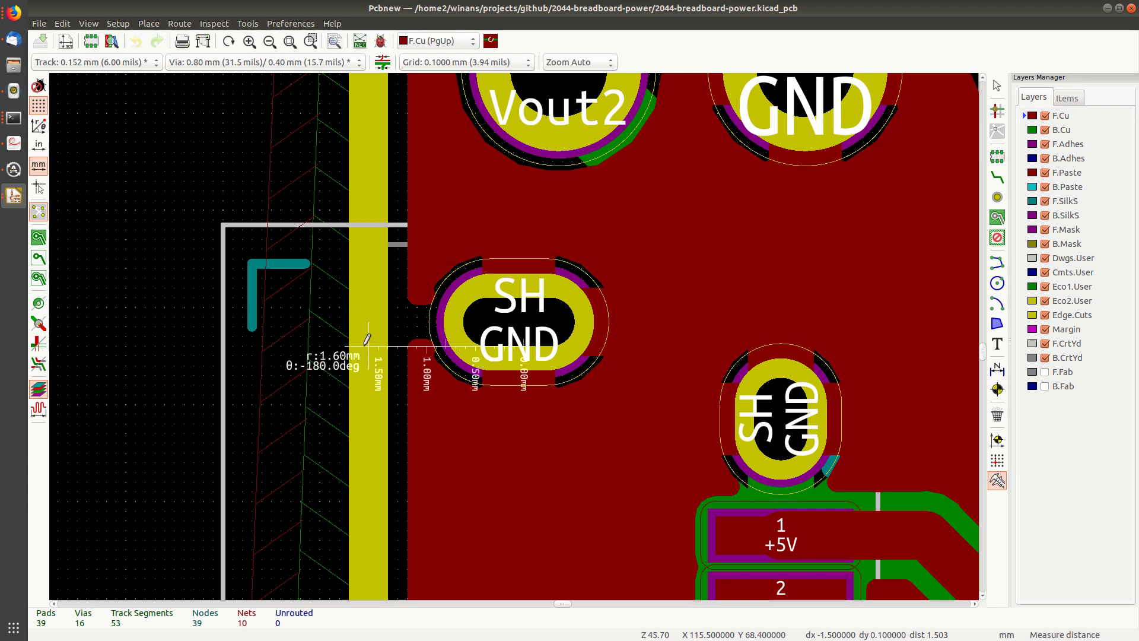
{"action": "key", "text": "Escape"}
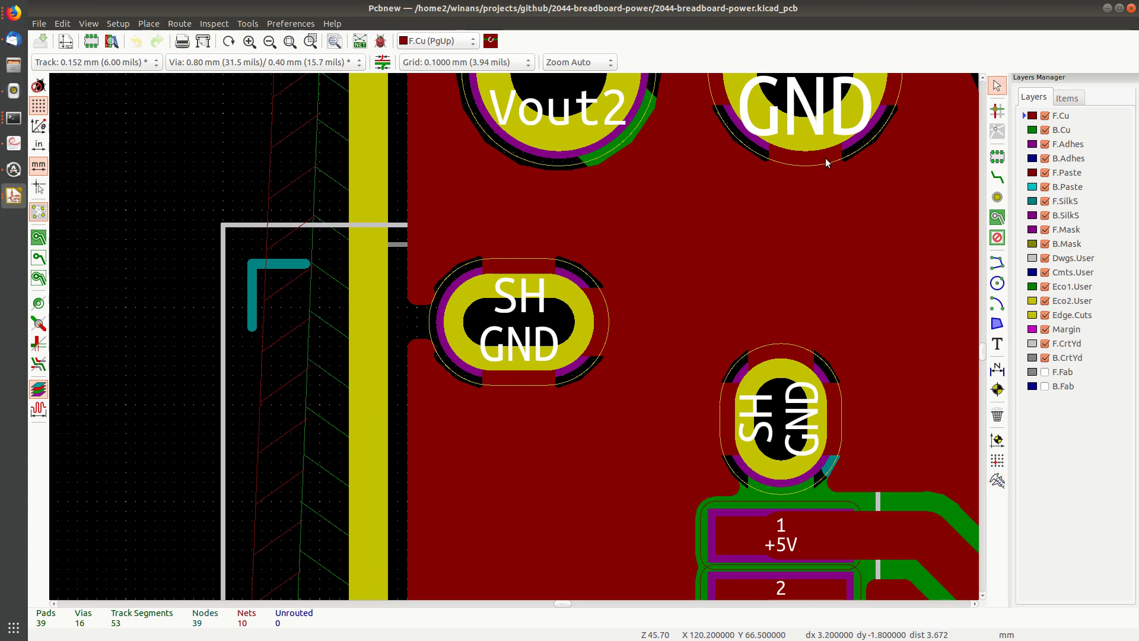
{"action": "key", "text": "alt+F4"}
Step: Check the Kicad 5 Part 10 comments, then select the breadboard-power board file in KiCad
{"action": "left_click", "coordinate": [935, 54]}
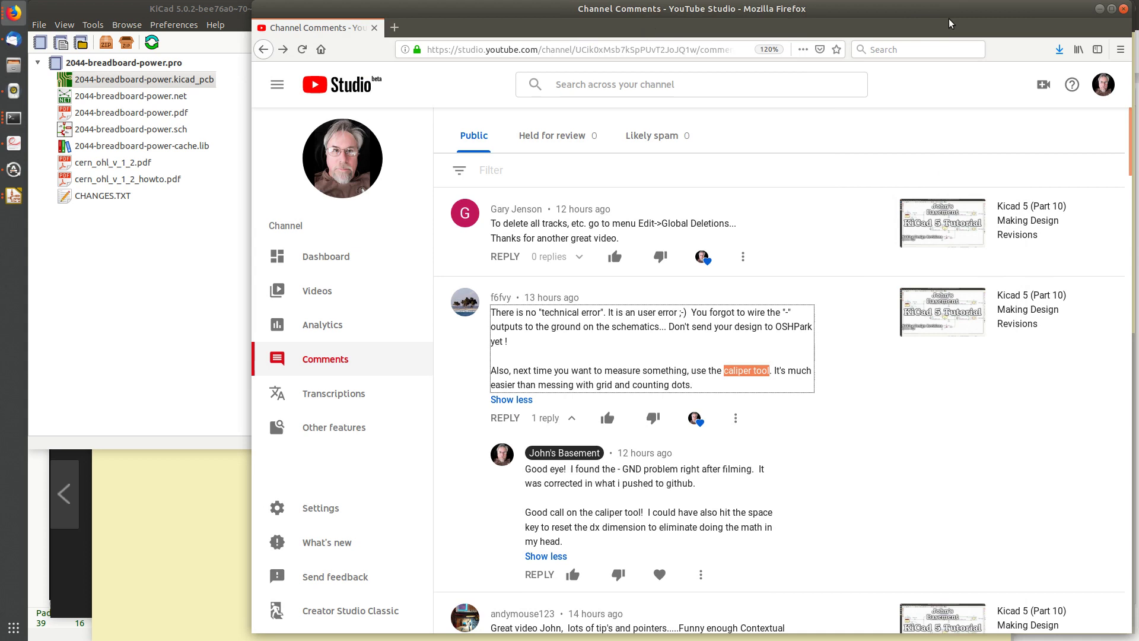
{"action": "left_click", "coordinate": [950, 429]}
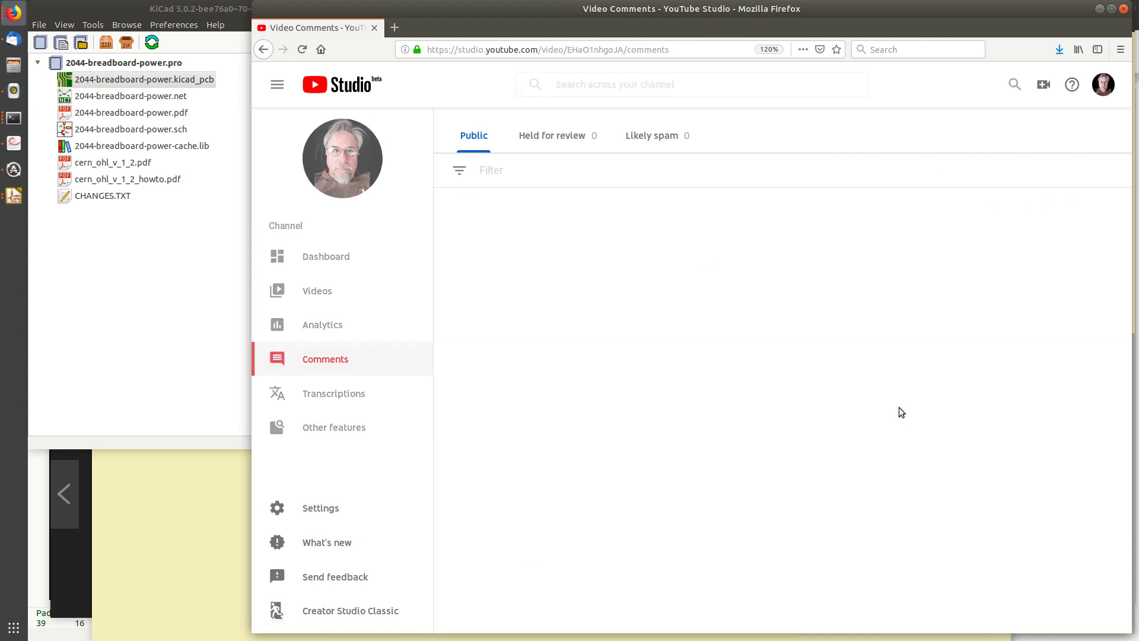
{"action": "left_click", "coordinate": [265, 50]}
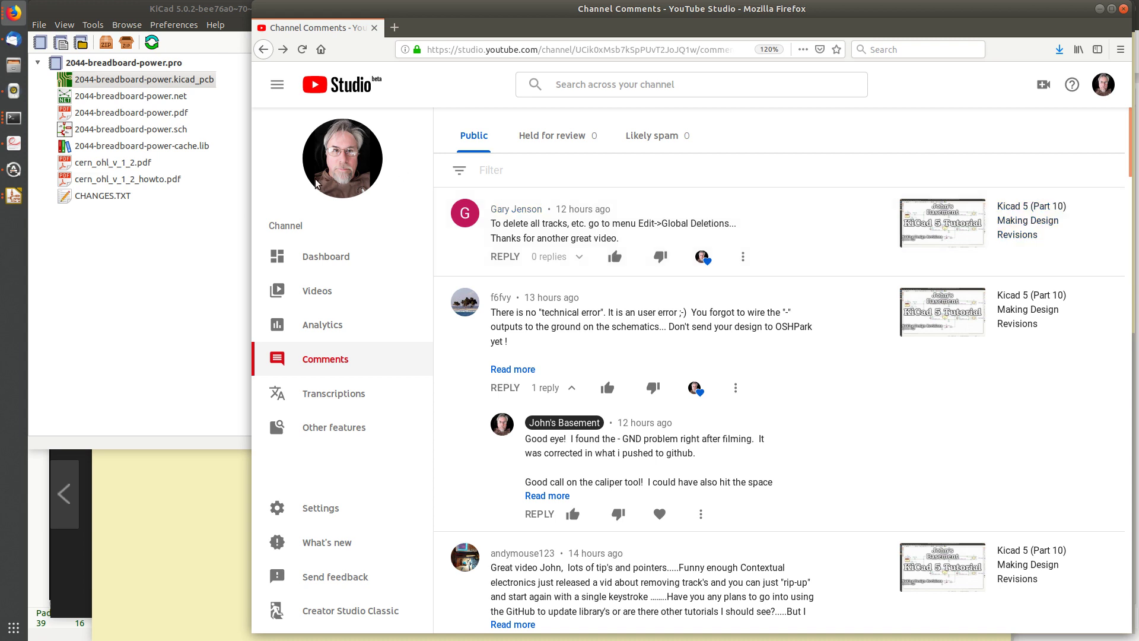
{"action": "left_click", "coordinate": [197, 83]}
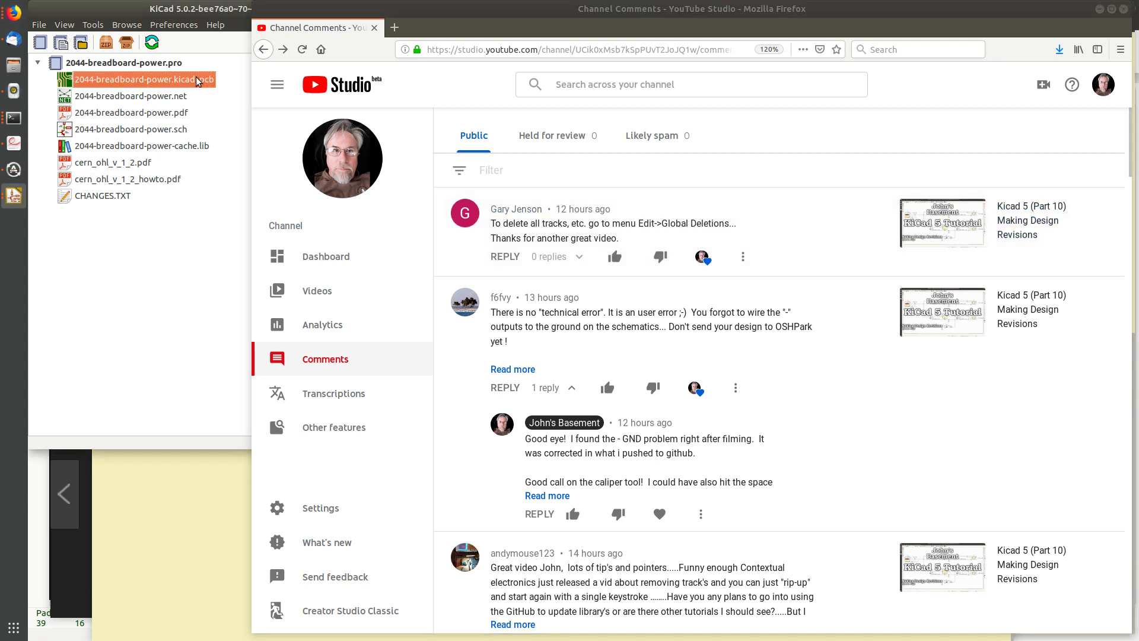
Step: Open the breadboard-power .kicad_pcb board in Pcbnew and centre it in view
{"action": "left_click", "coordinate": [175, 81]}
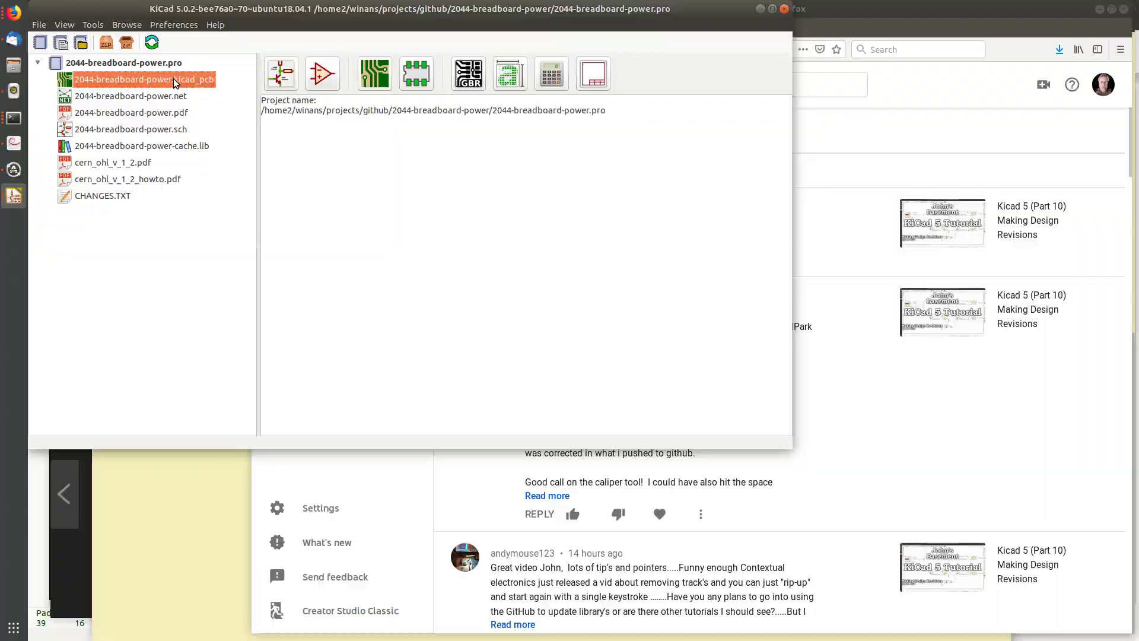
{"action": "double_click", "coordinate": [173, 79]}
{"action": "scroll", "coordinate": [514, 336], "scroll_direction": "down", "scroll_amount": 5}
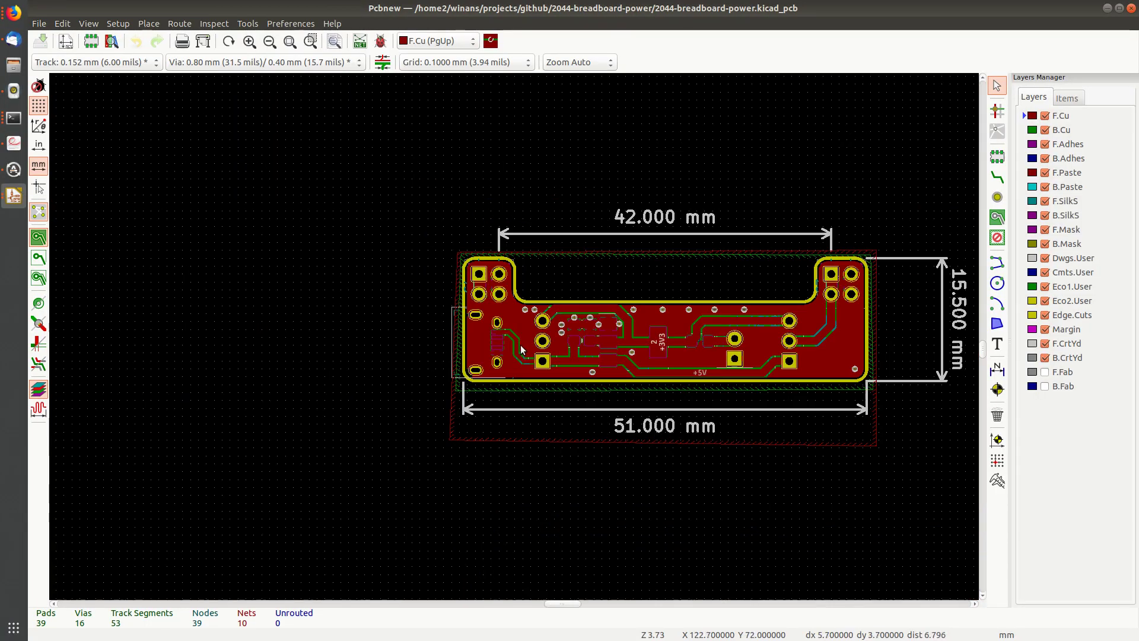
{"action": "scroll", "coordinate": [521, 348], "scroll_direction": "up", "scroll_amount": 4}
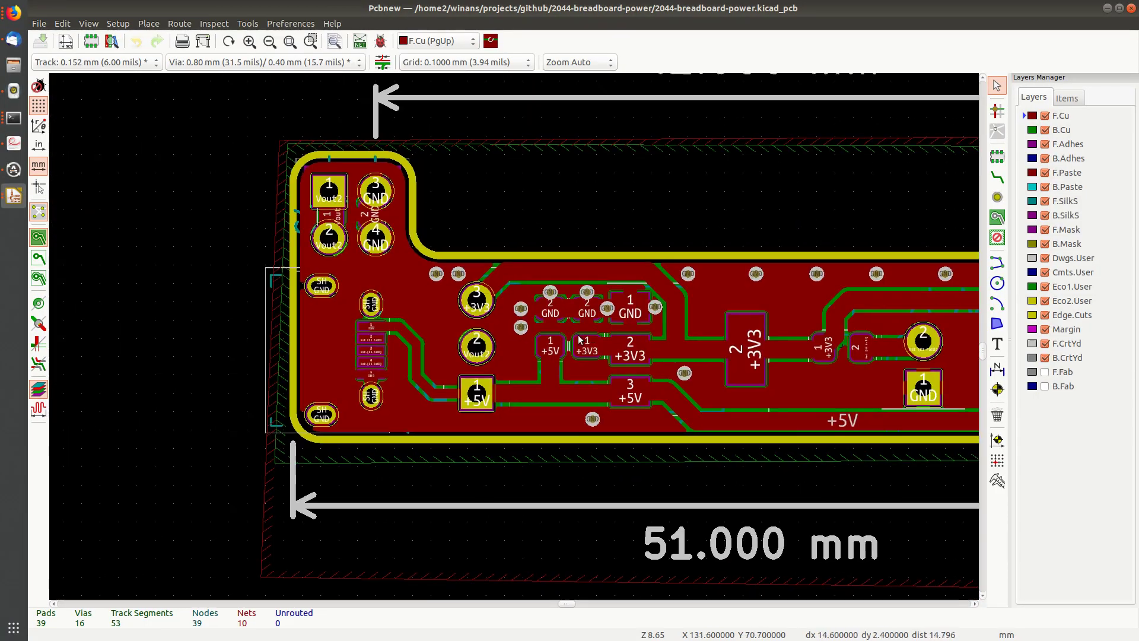
{"action": "scroll", "coordinate": [579, 340], "scroll_direction": "down", "scroll_amount": 2}
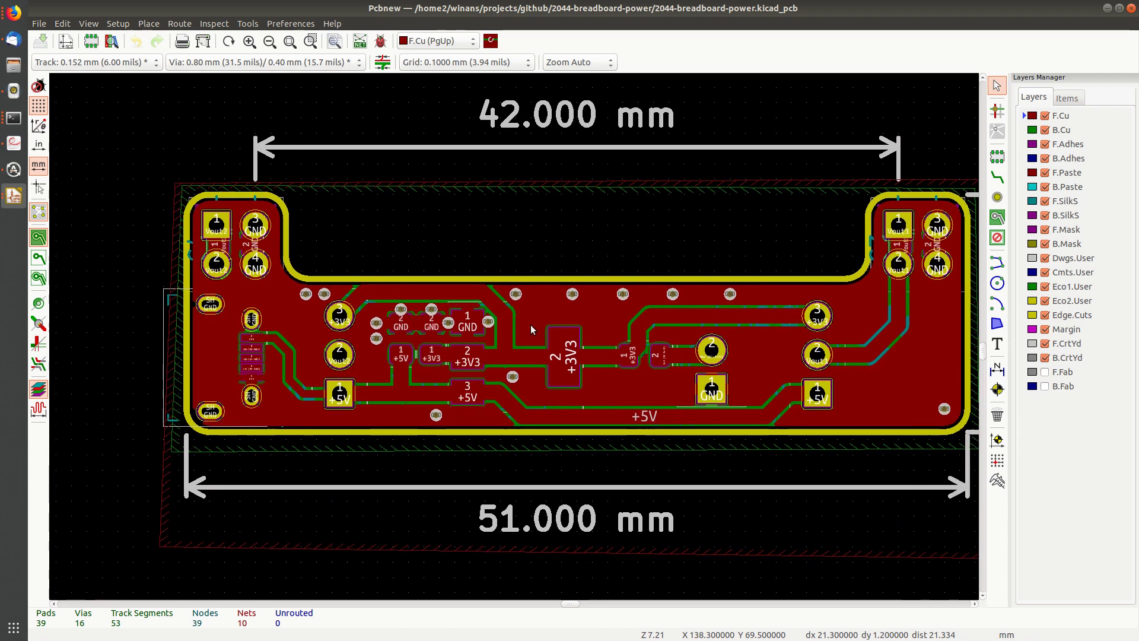
{"action": "middle_click_drag", "start_coordinate": [531, 325], "coordinate": [489, 346]}
Step: Delete all tracks and vias with Global Deletions, then undo to restore the routing
{"action": "left_click", "coordinate": [62, 24]}
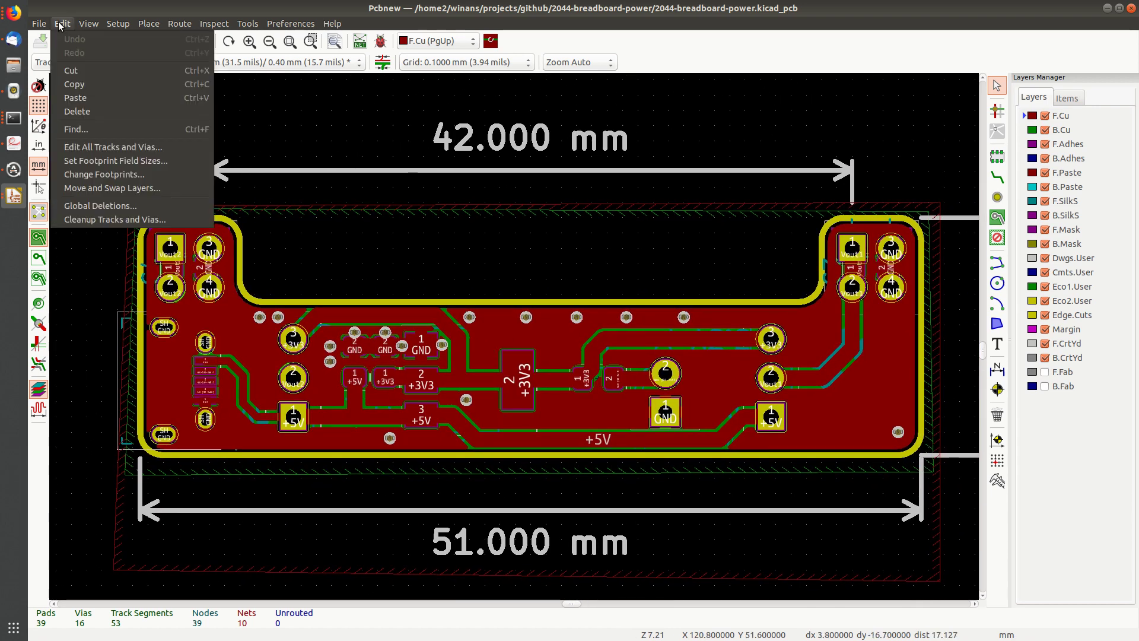
{"action": "left_click", "coordinate": [127, 205]}
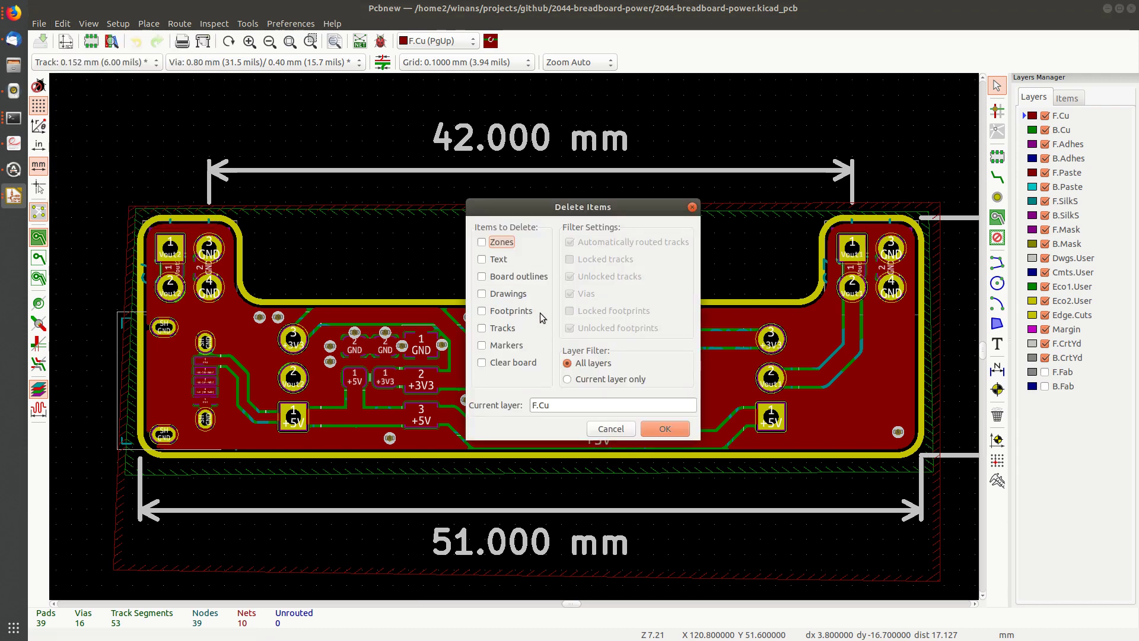
{"action": "left_click", "coordinate": [506, 330]}
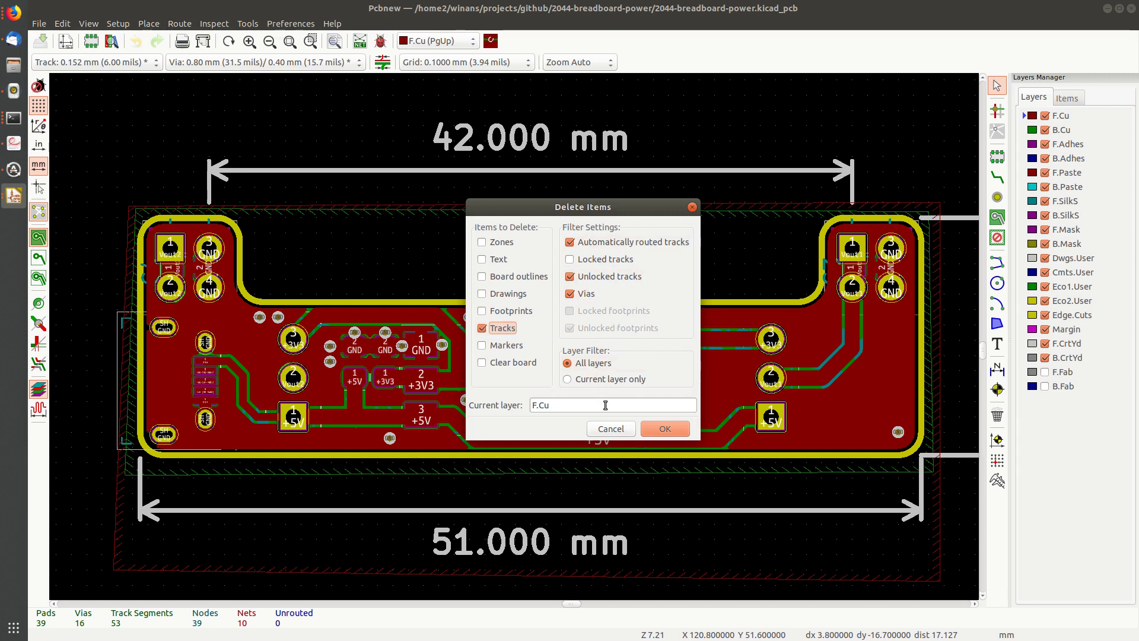
{"action": "left_click", "coordinate": [655, 426]}
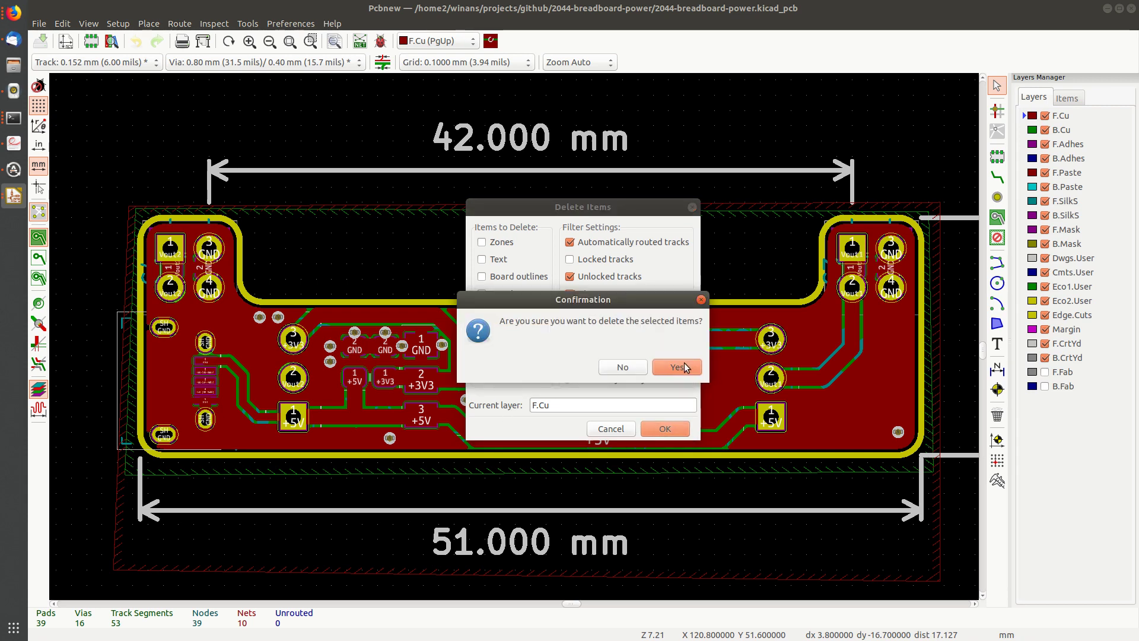
{"action": "left_click", "coordinate": [680, 365]}
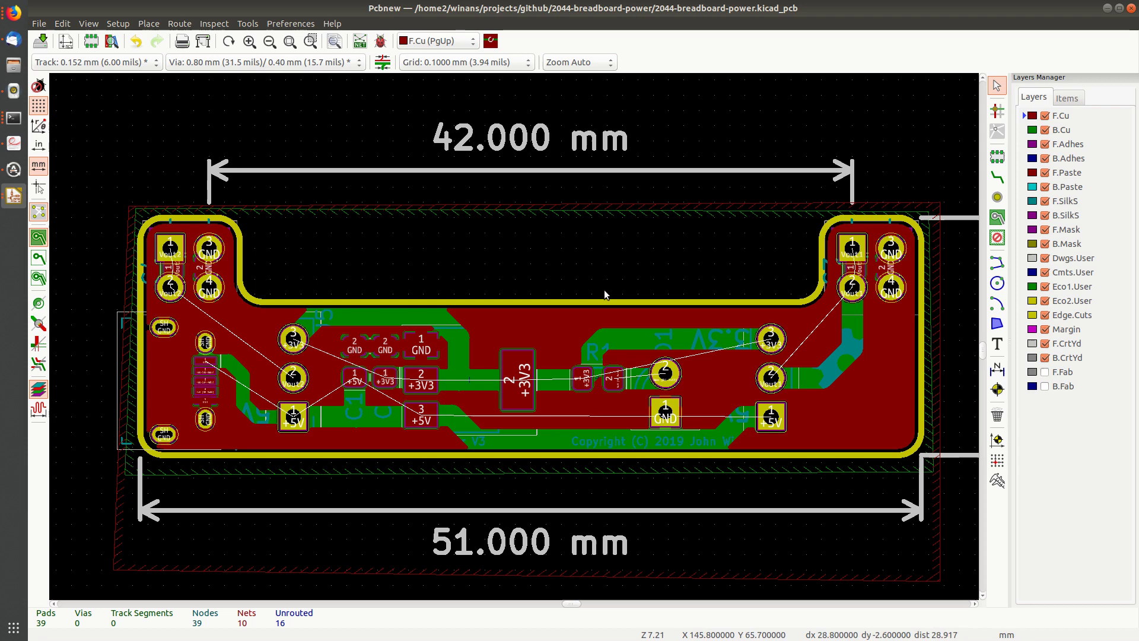
{"action": "key", "text": "ctrl+z"}
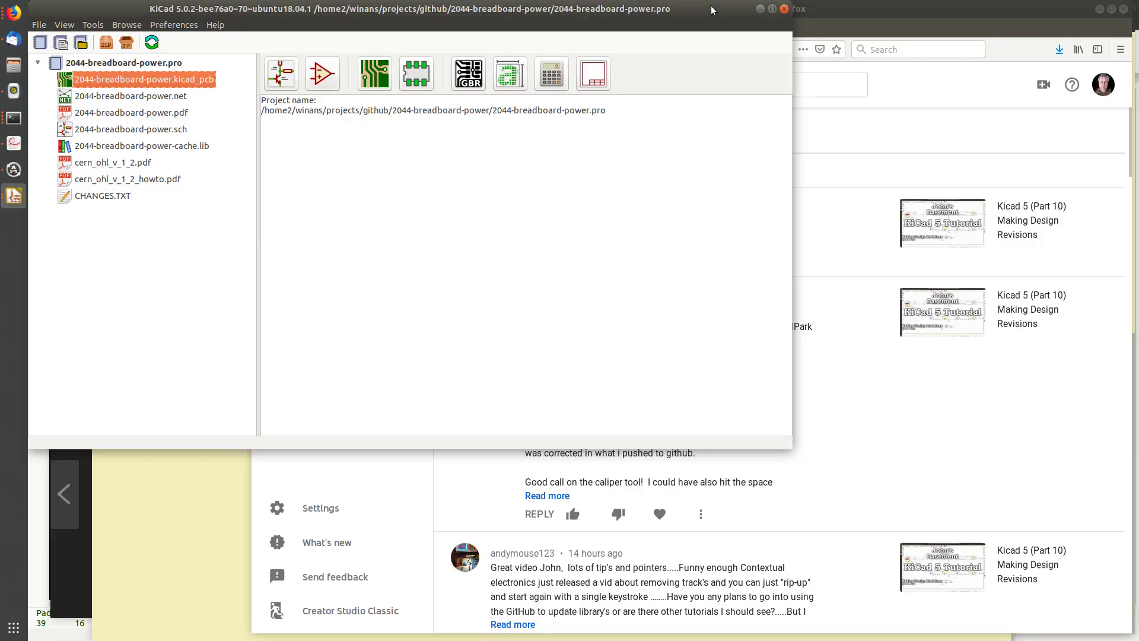
Step: Highlight 'Contextual electronics' in the comment about ripping up tracks, then bring Pcbnew back
{"action": "left_click", "coordinate": [1107, 8]}
{"action": "left_click", "coordinate": [868, 12]}
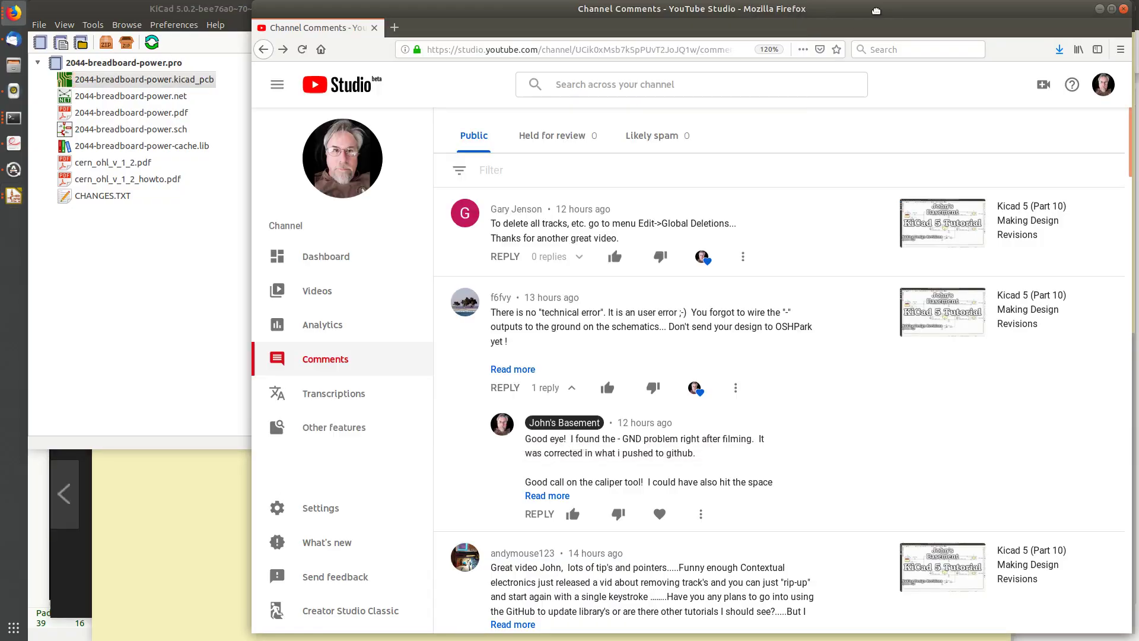
{"action": "scroll", "coordinate": [662, 387], "scroll_direction": "down", "scroll_amount": 2}
{"action": "scroll", "coordinate": [662, 386], "scroll_direction": "down", "scroll_amount": 2}
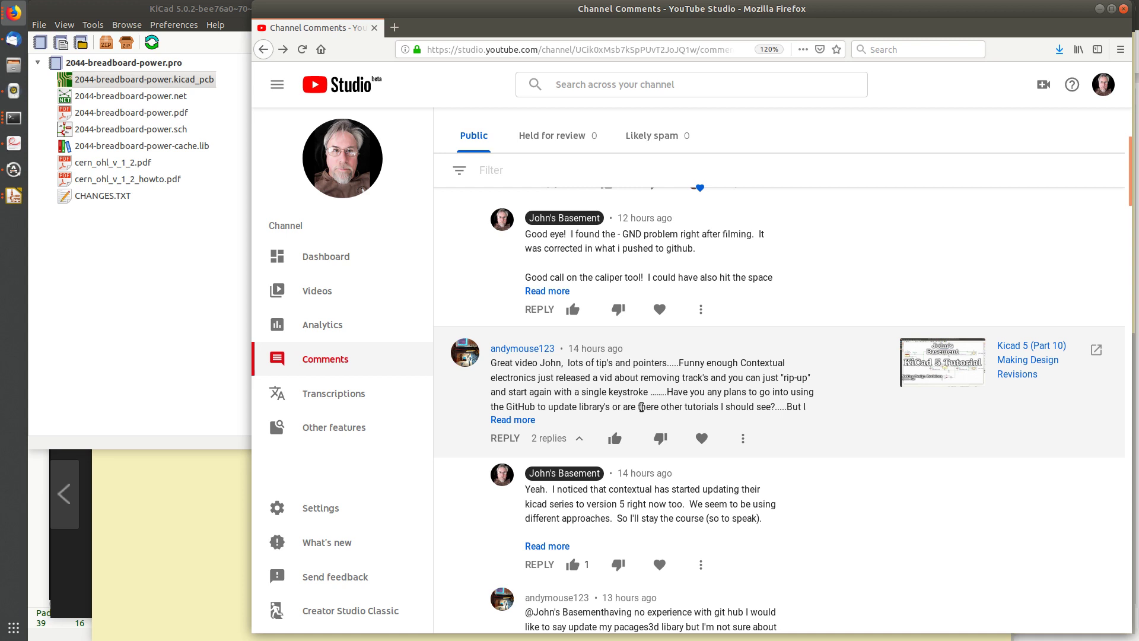
{"action": "double_click", "coordinate": [765, 362]}
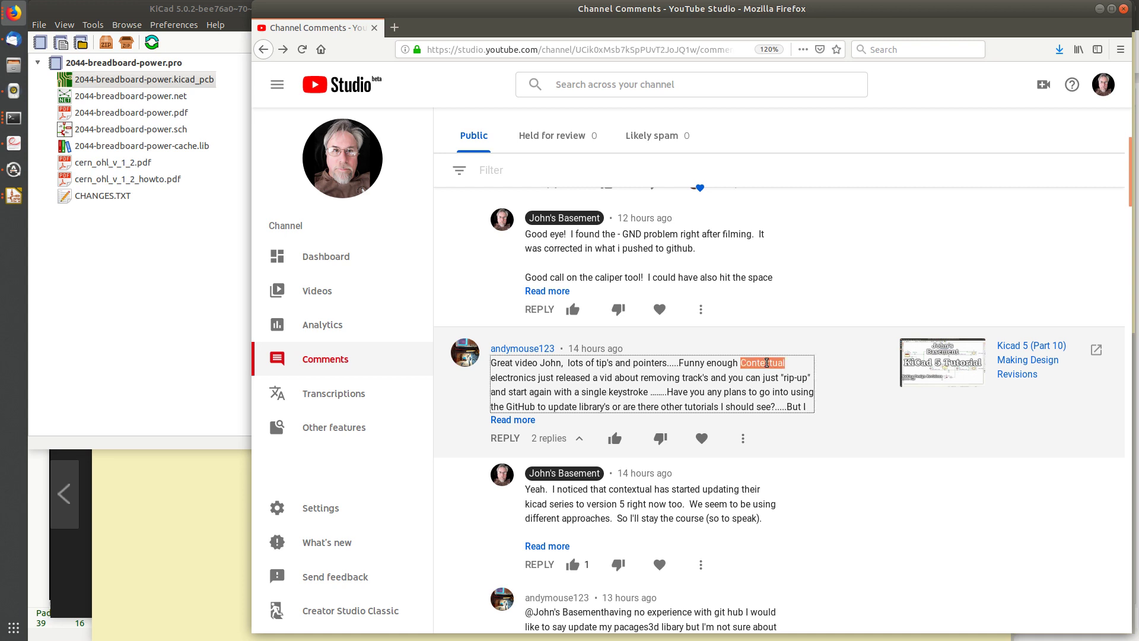
{"action": "left_click_drag", "start_coordinate": [766, 362], "coordinate": [518, 377]}
{"action": "left_click", "coordinate": [922, 94]}
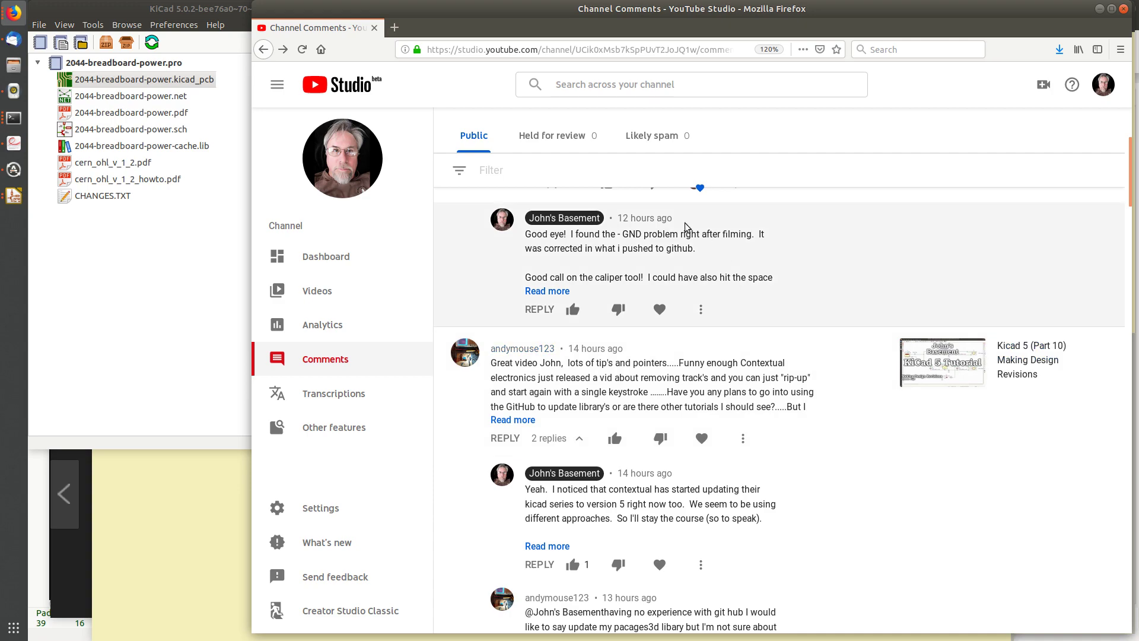
{"action": "left_click", "coordinate": [185, 80]}
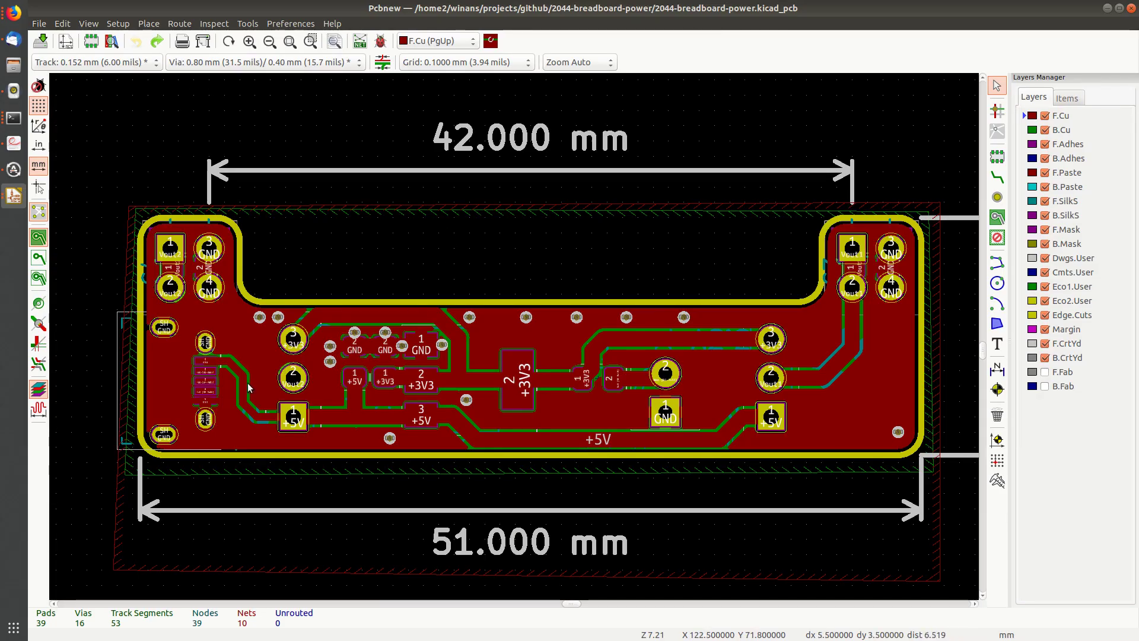
Step: Open the Hotkeys Editor via Preferences > Hotkeys Options > Edit Hotkeys
{"action": "left_click", "coordinate": [283, 24]}
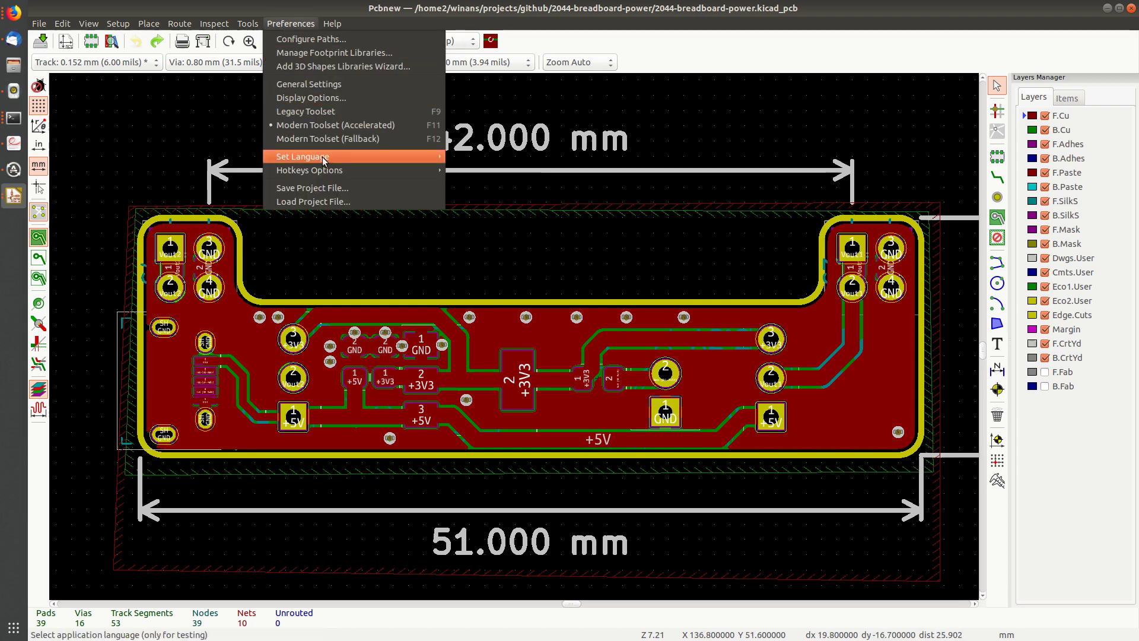
{"action": "mouse_move", "coordinate": [320, 171]}
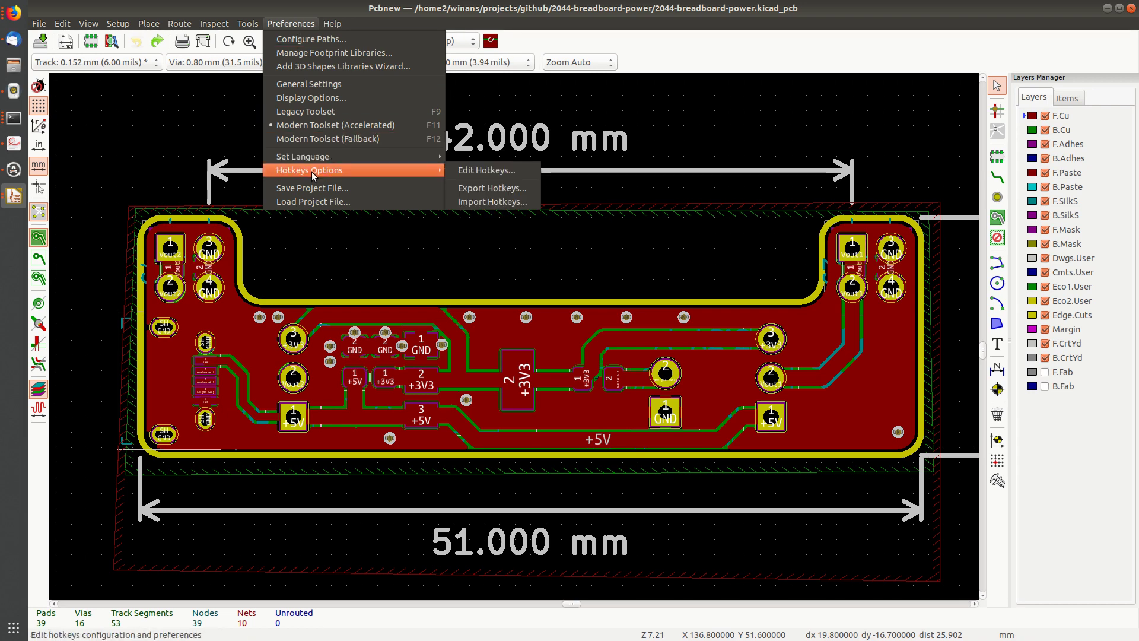
{"action": "left_click", "coordinate": [485, 172]}
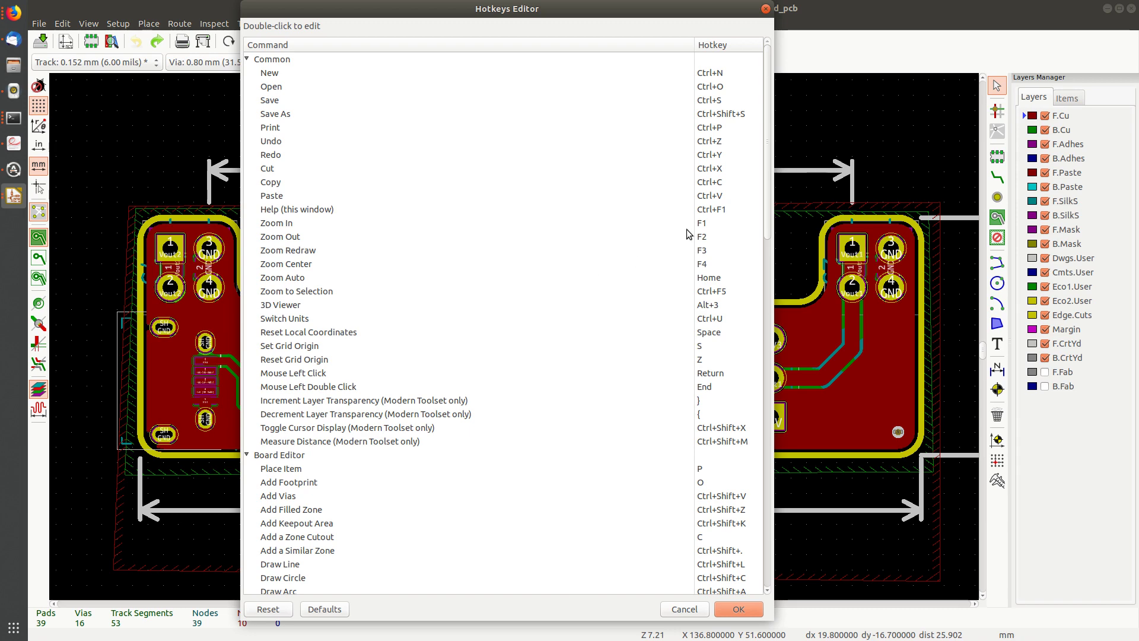
Step: Point out the Move, Copy, Edit, Rotate and Flip Item hotkeys in the list
{"action": "left_click_drag", "start_coordinate": [768, 159], "coordinate": [805, 436]}
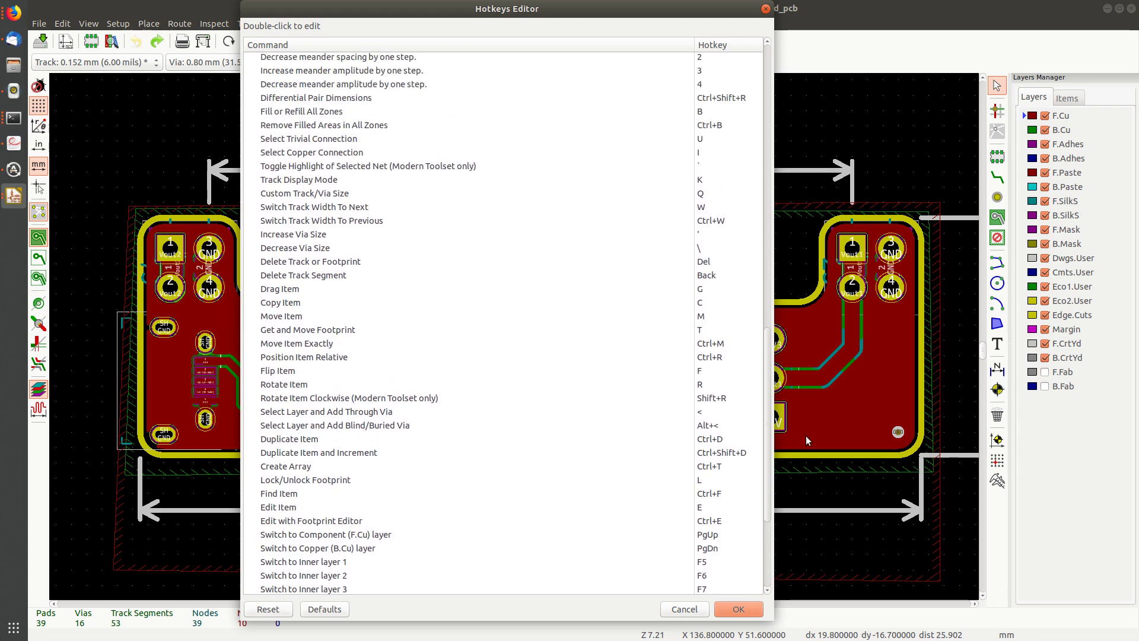
{"action": "left_click", "coordinate": [710, 316]}
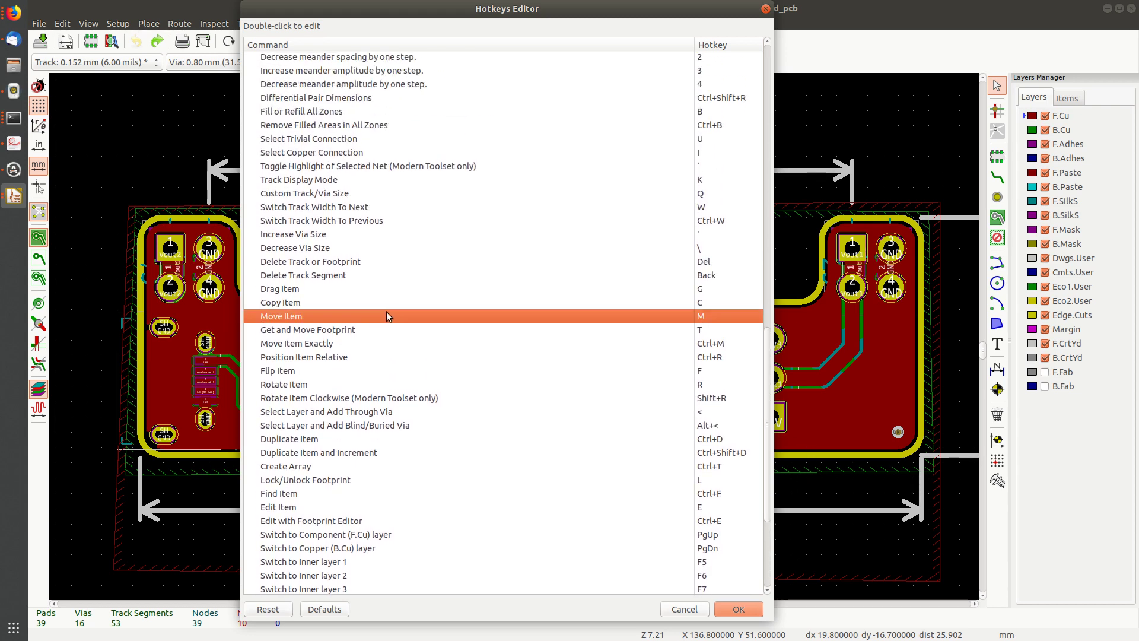
{"action": "left_click", "coordinate": [706, 303]}
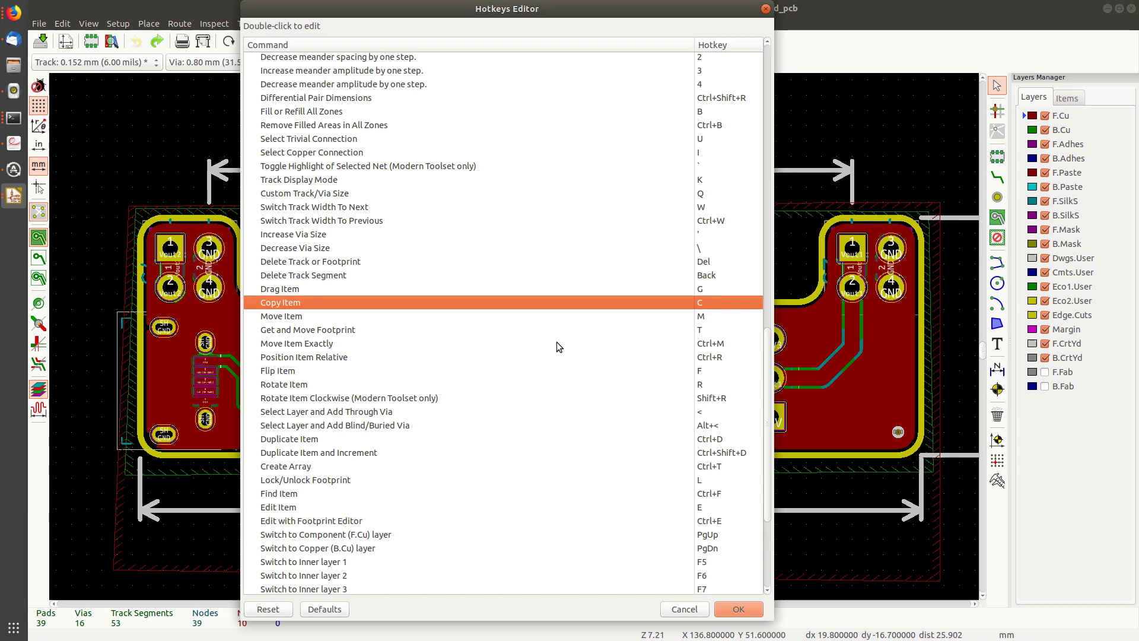
{"action": "scroll", "coordinate": [557, 343], "scroll_direction": "down", "scroll_amount": 5}
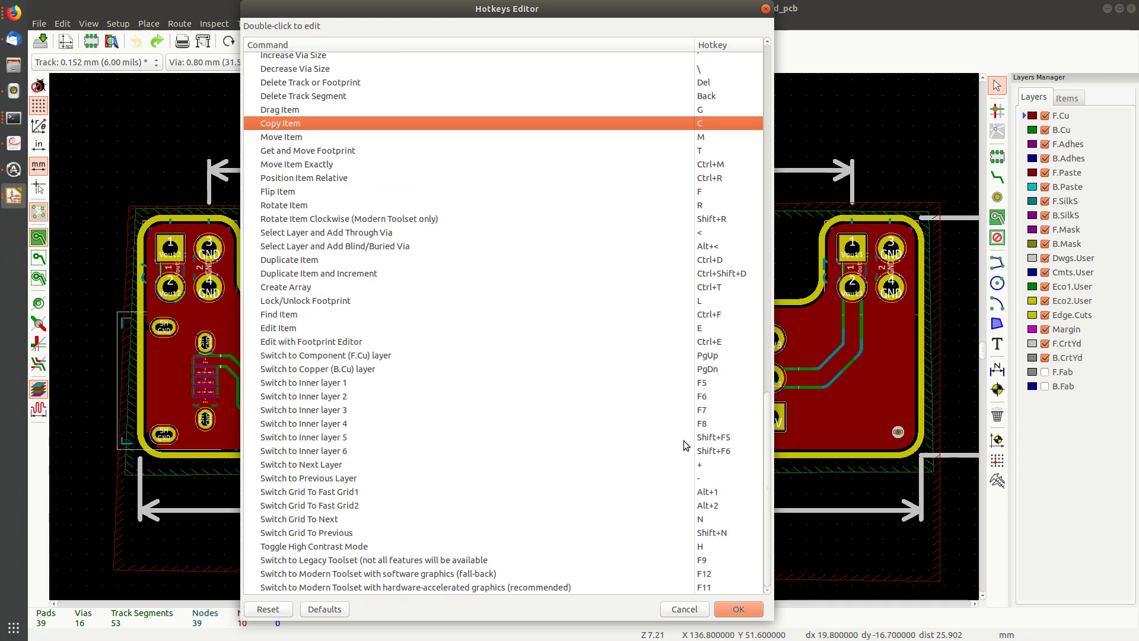
{"action": "left_click", "coordinate": [712, 329]}
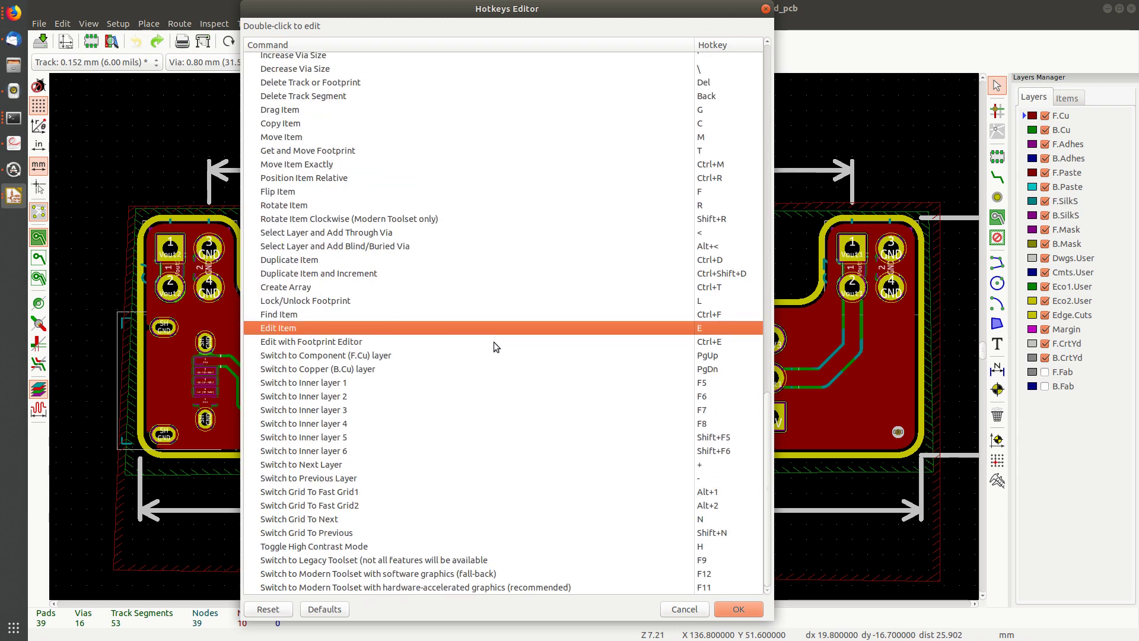
{"action": "left_click", "coordinate": [329, 205]}
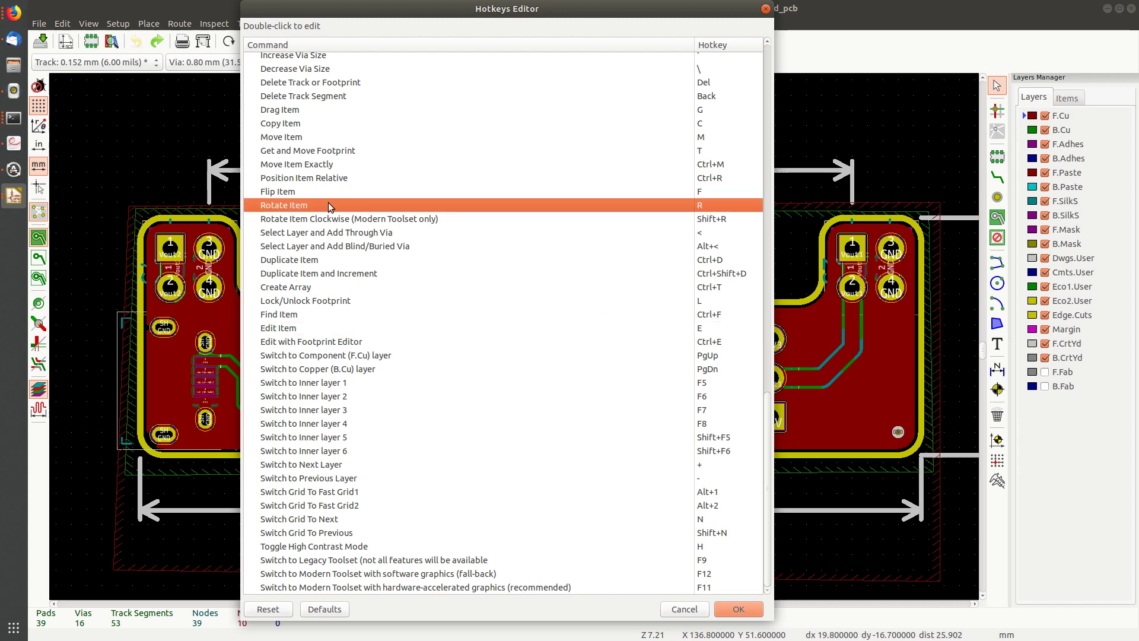
{"action": "left_click", "coordinate": [310, 191]}
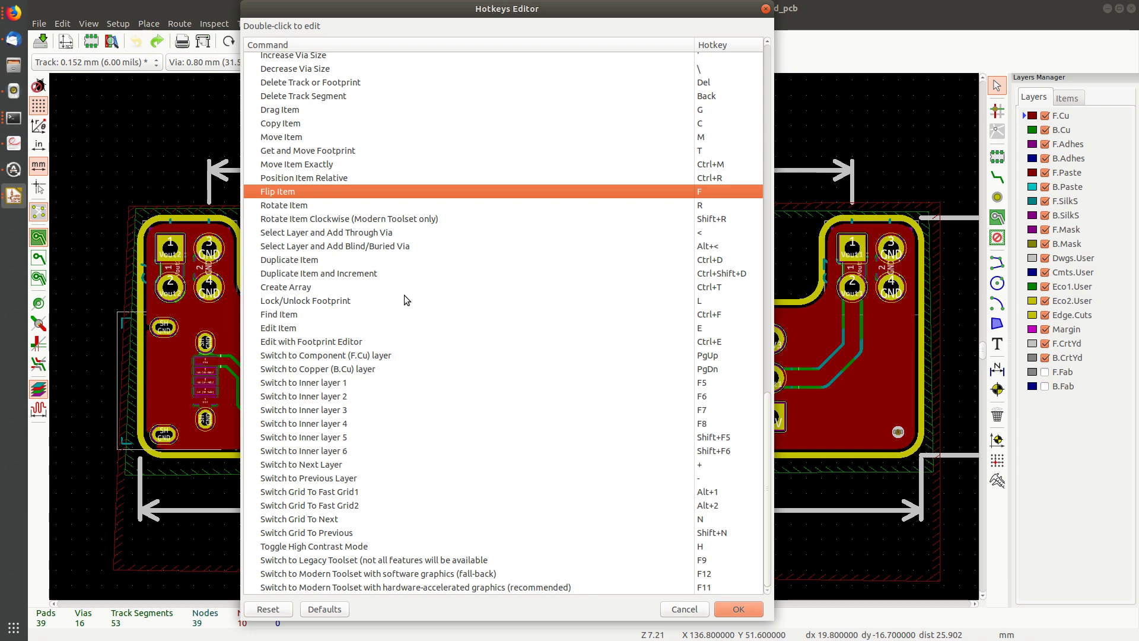
Step: Point out the Select Trivial Connection (U) and Select Copper Connection (I) hotkeys
{"action": "scroll", "coordinate": [582, 376], "scroll_direction": "up", "scroll_amount": 7}
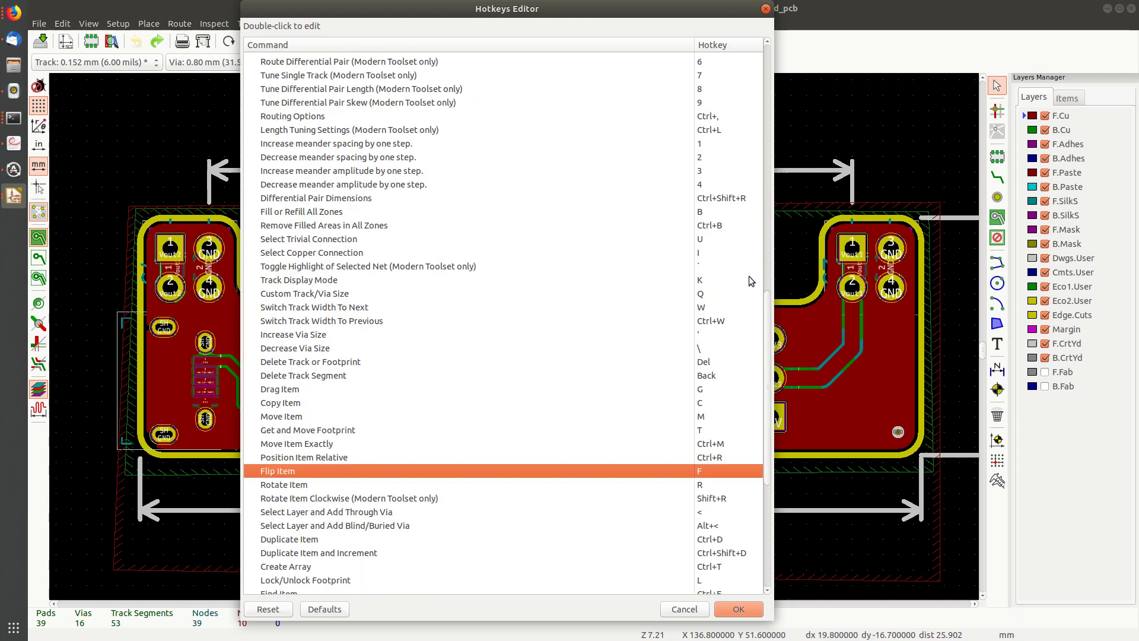
{"action": "left_click", "coordinate": [711, 239]}
{"action": "left_click", "coordinate": [703, 255]}
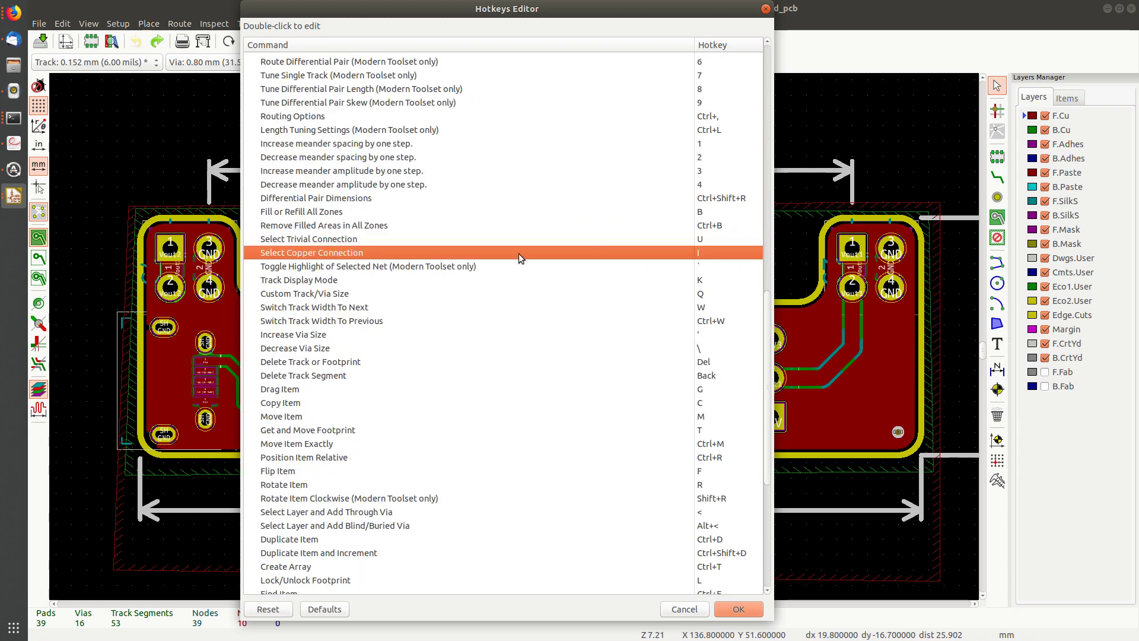
{"action": "left_click", "coordinate": [312, 240]}
{"action": "left_click", "coordinate": [357, 254]}
Step: Close the Hotkeys Editor and select the whole +5V track from one segment with U
{"action": "left_click", "coordinate": [766, 9]}
{"action": "scroll", "coordinate": [231, 365], "scroll_direction": "up", "scroll_amount": 2}
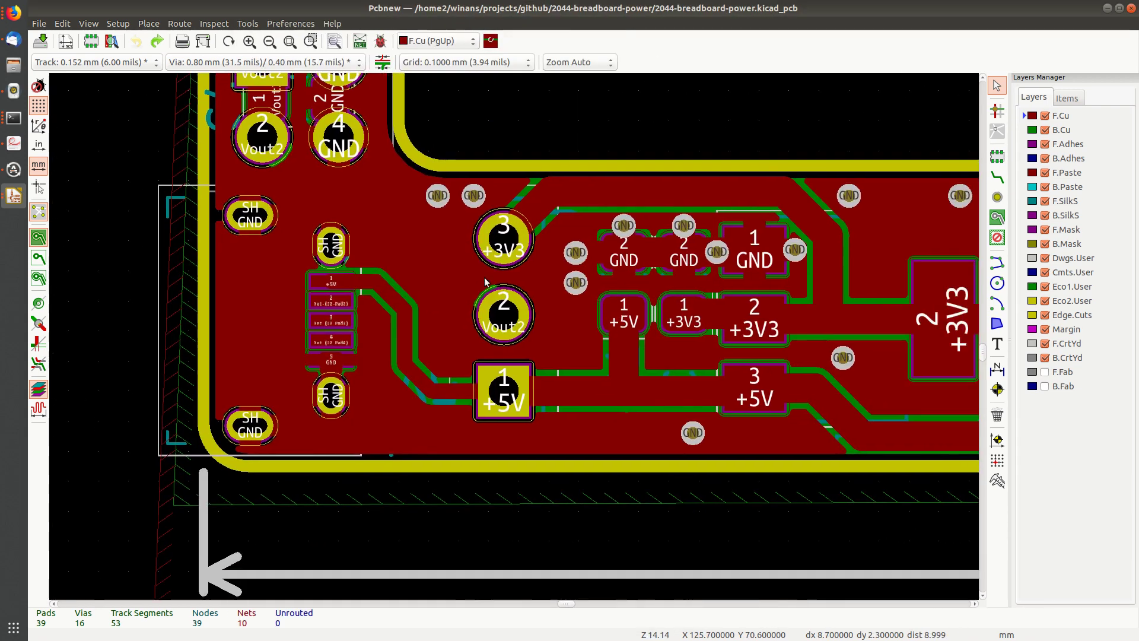
{"action": "scroll", "coordinate": [484, 276], "scroll_direction": "up", "scroll_amount": 1}
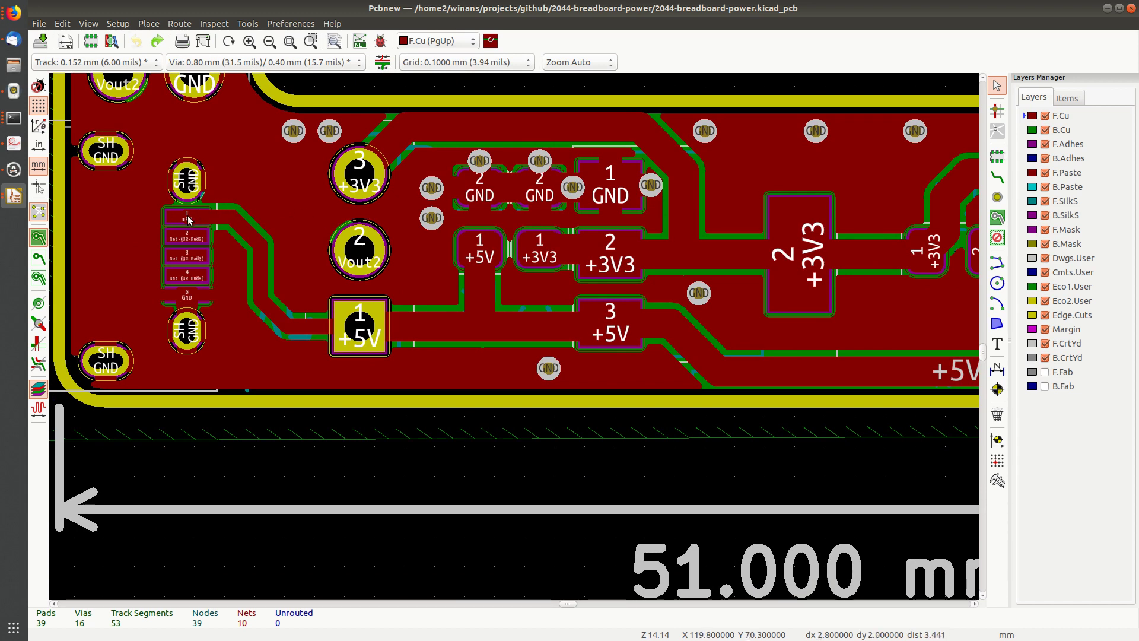
{"action": "left_click", "coordinate": [258, 274]}
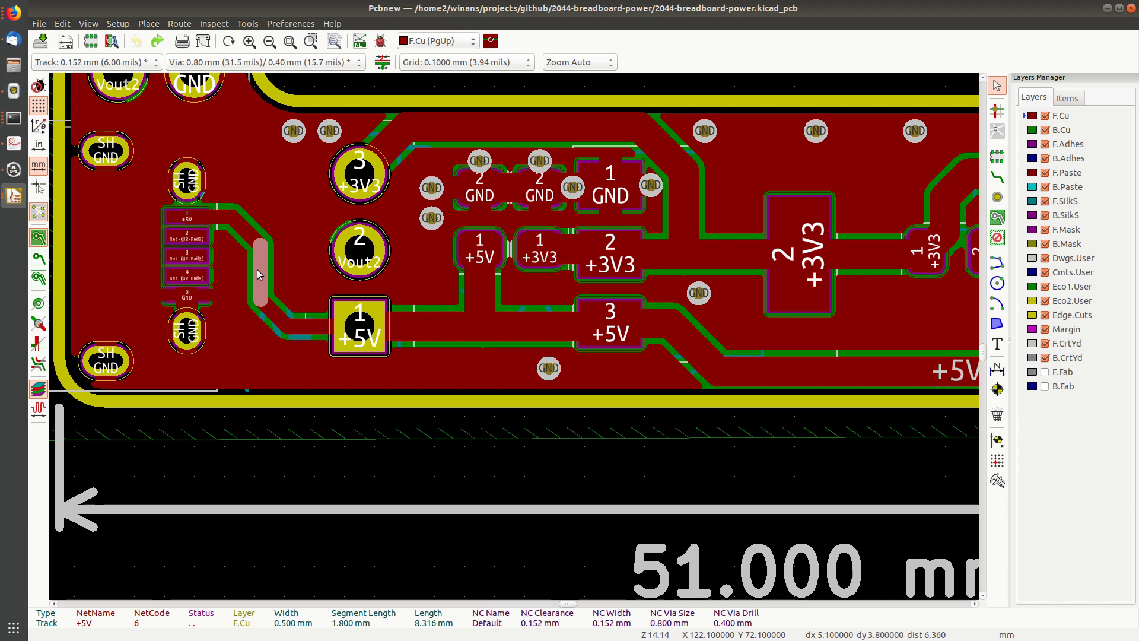
{"action": "key", "text": "u"}
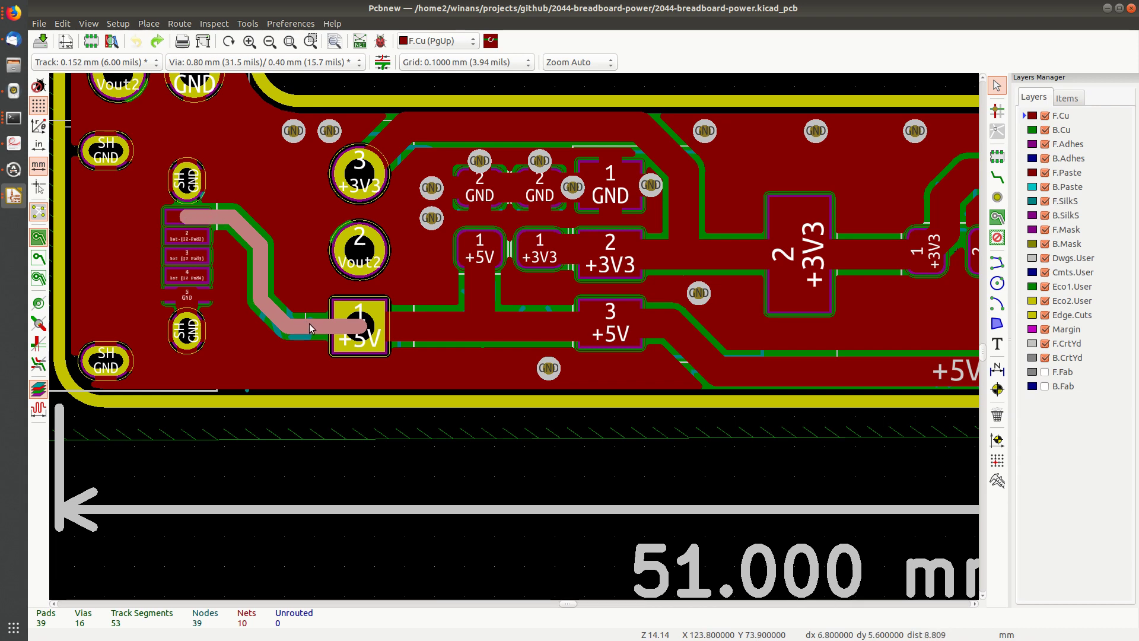
Step: Select the full +3V3 track run with U, then the short +3V3 track into the regulator
{"action": "middle_click_drag", "start_coordinate": [436, 312], "coordinate": [403, 340]}
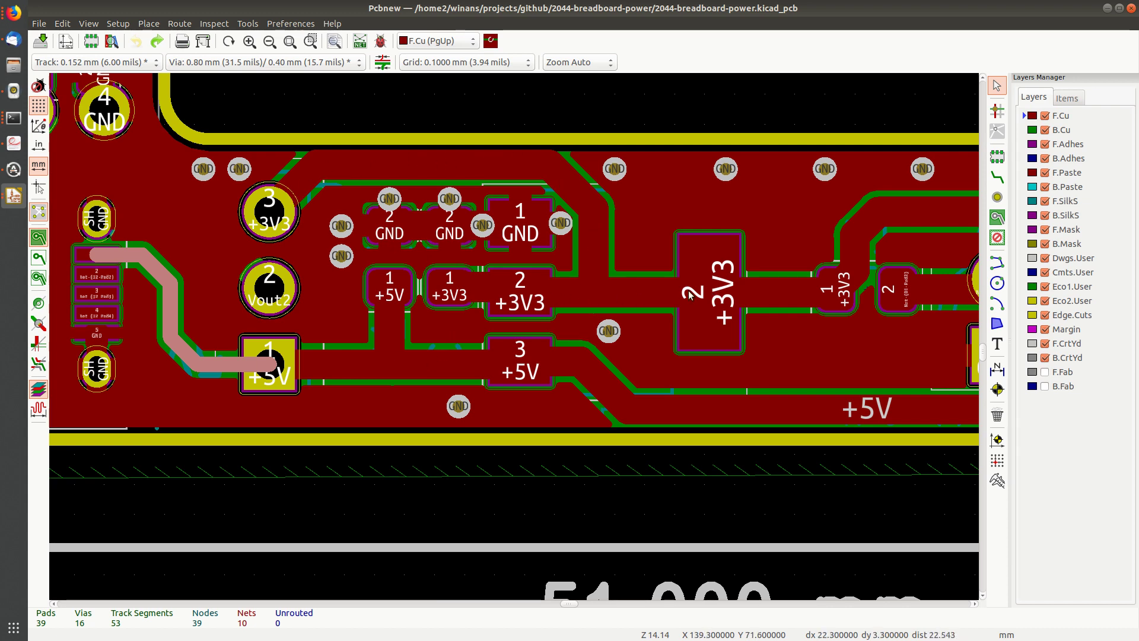
{"action": "middle_click_drag", "start_coordinate": [749, 292], "coordinate": [611, 345]}
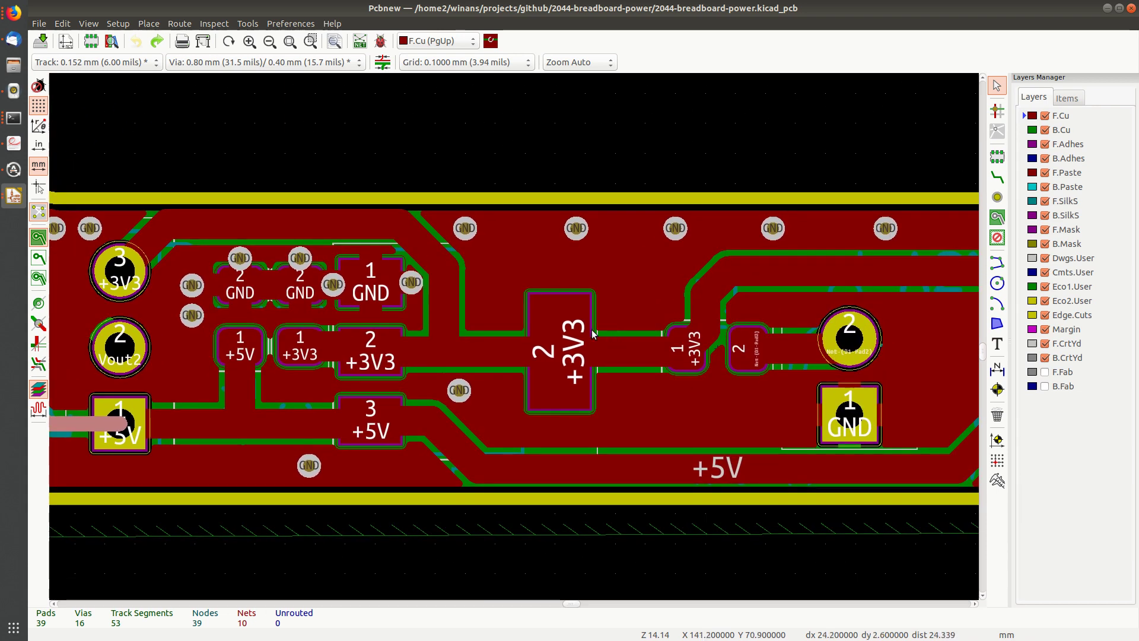
{"action": "left_click", "coordinate": [239, 229]}
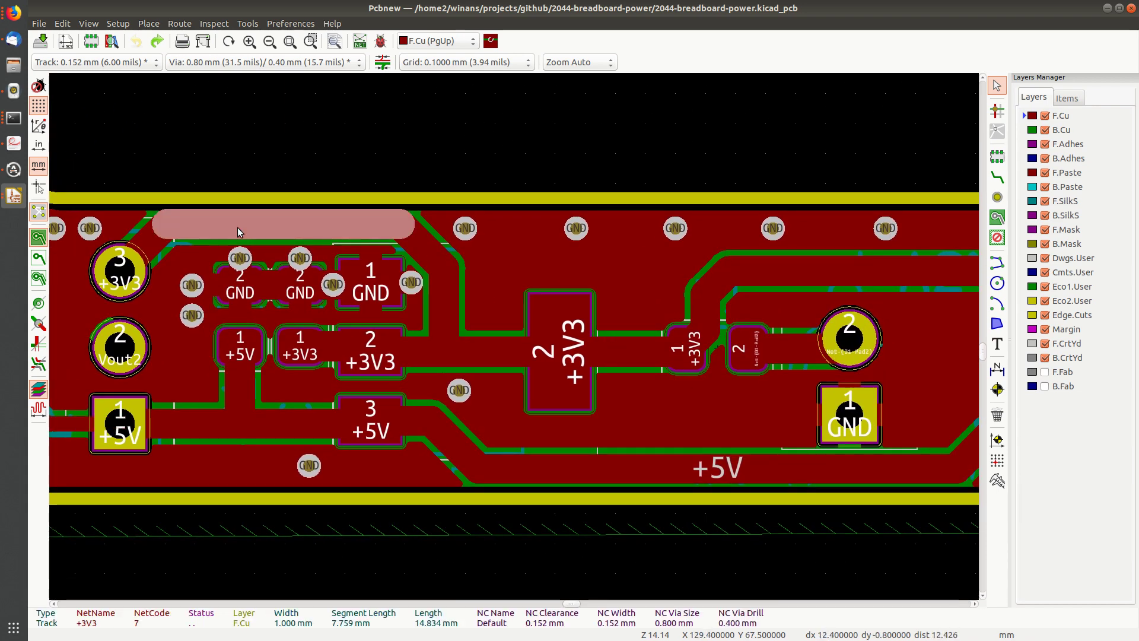
{"action": "key", "text": "u"}
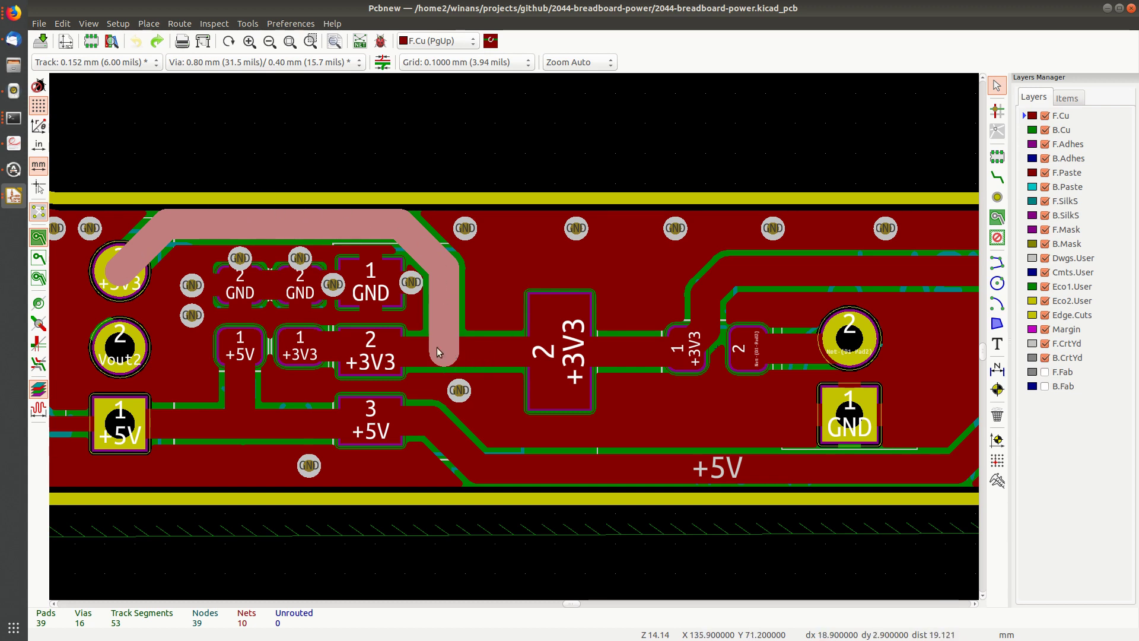
{"action": "left_click", "coordinate": [480, 351]}
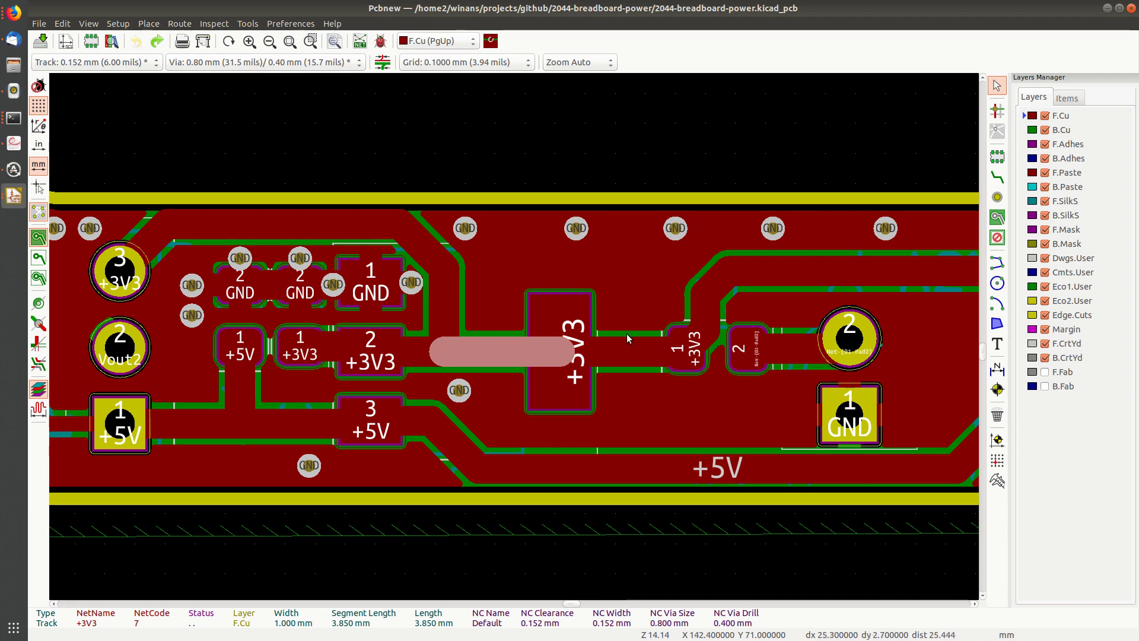
Step: Select the long top +3V3 track segment and extend the selection with U to the whole connected +3V3 run
{"action": "middle_click_drag", "start_coordinate": [761, 276], "coordinate": [541, 279]}
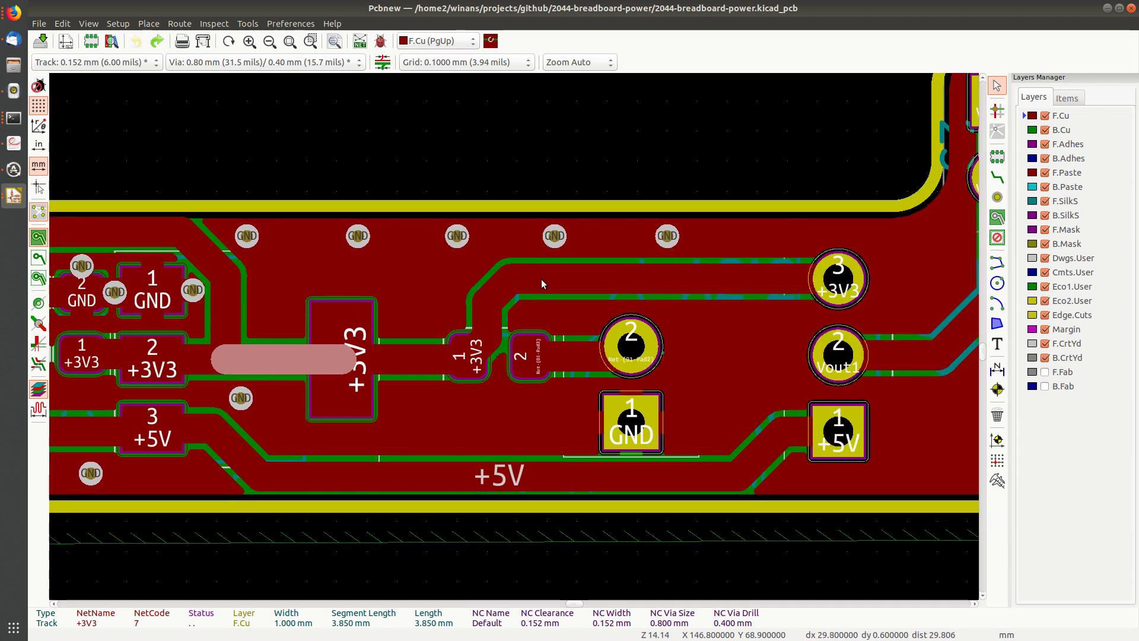
{"action": "left_click", "coordinate": [647, 277]}
{"action": "left_click", "coordinate": [677, 303]}
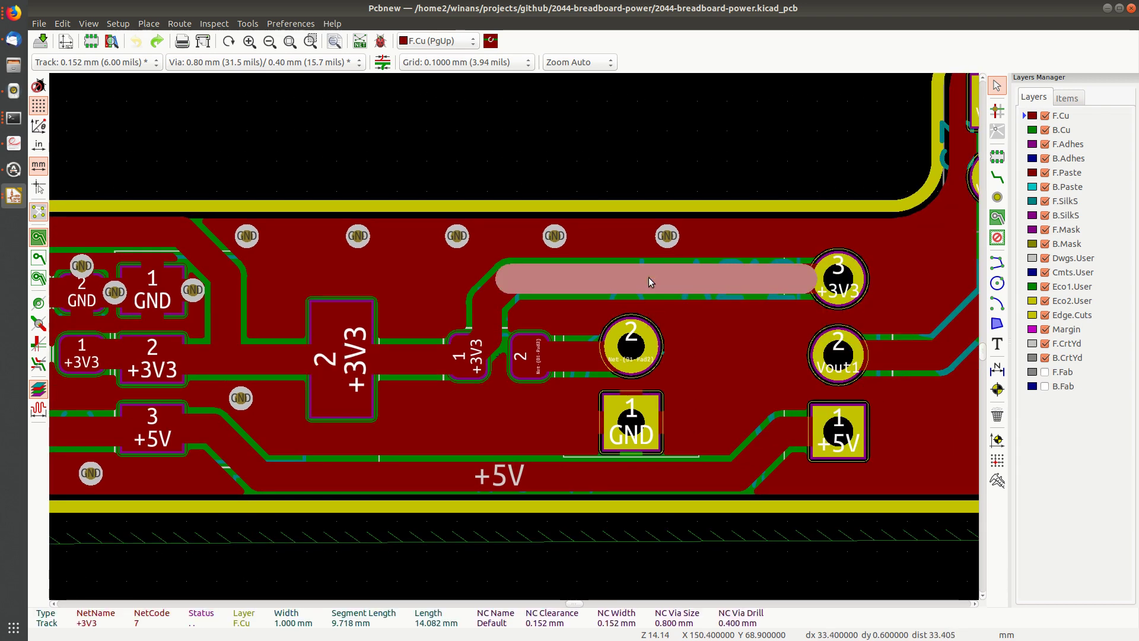
{"action": "key", "text": "u"}
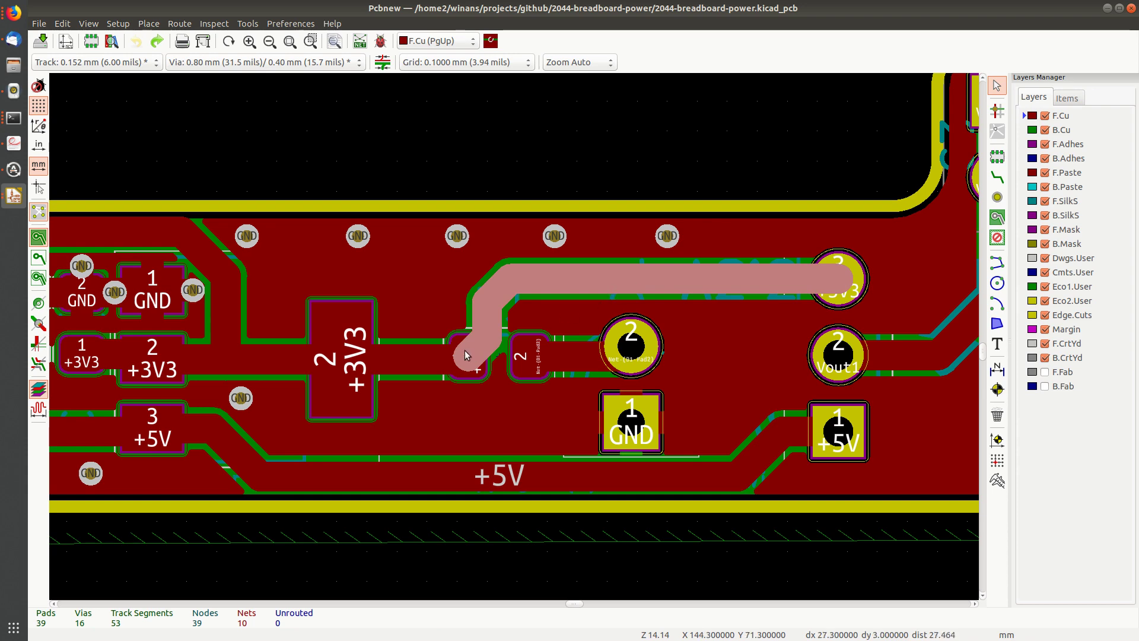
{"action": "scroll", "coordinate": [465, 350], "scroll_direction": "down", "scroll_amount": 1}
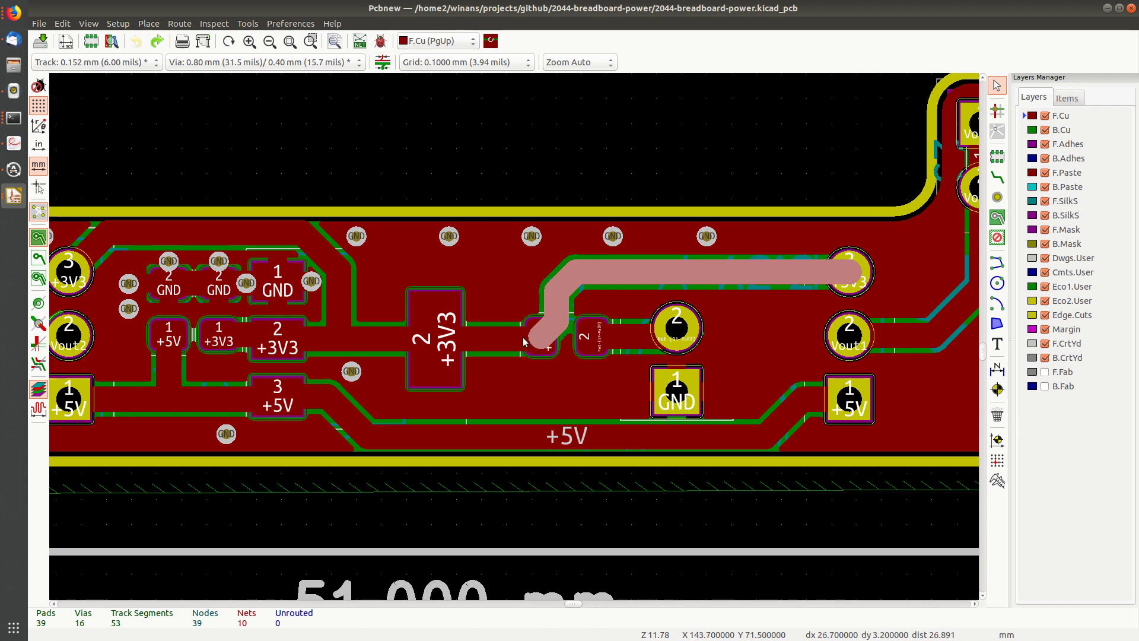
{"action": "left_click", "coordinate": [649, 272]}
{"action": "left_click", "coordinate": [688, 190]}
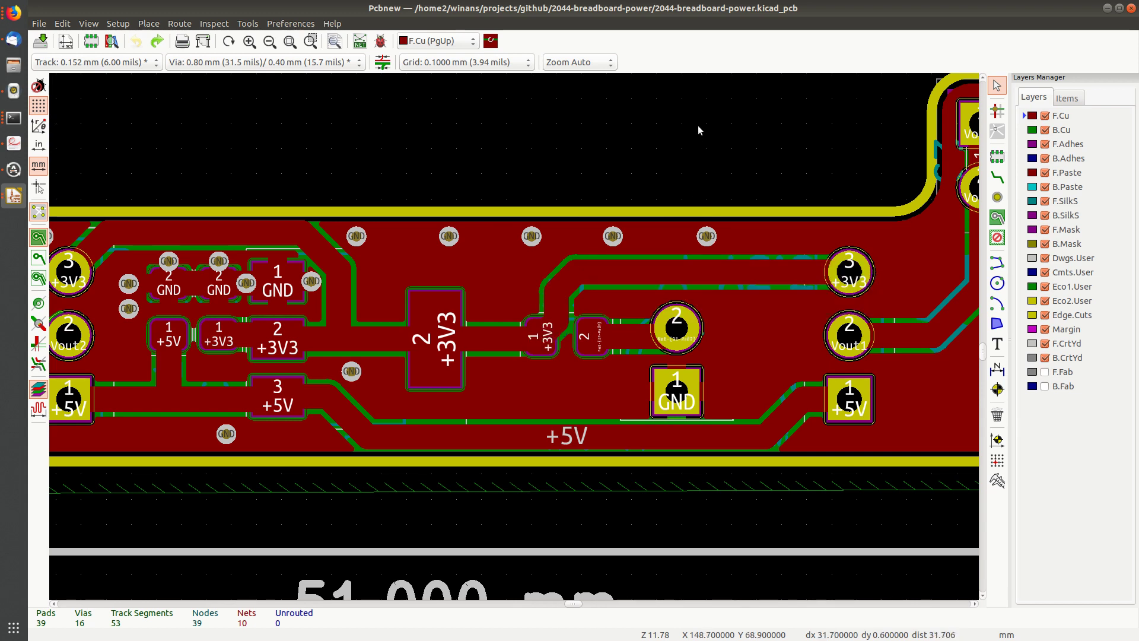
{"action": "left_click", "coordinate": [701, 272]}
{"action": "left_click", "coordinate": [722, 297]}
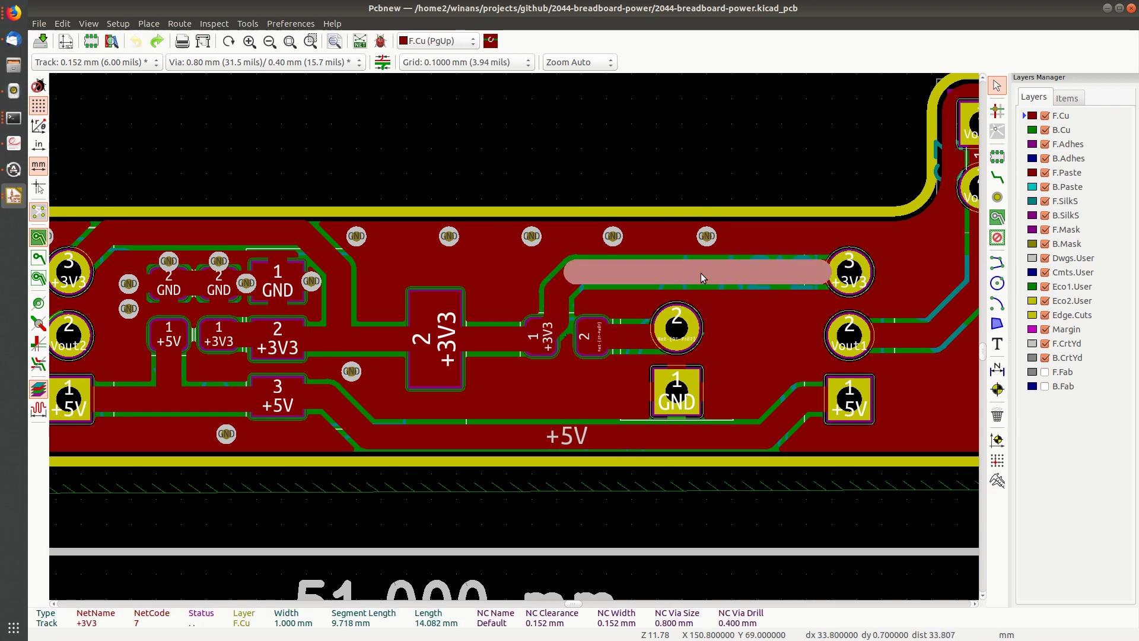
{"action": "key", "text": "u"}
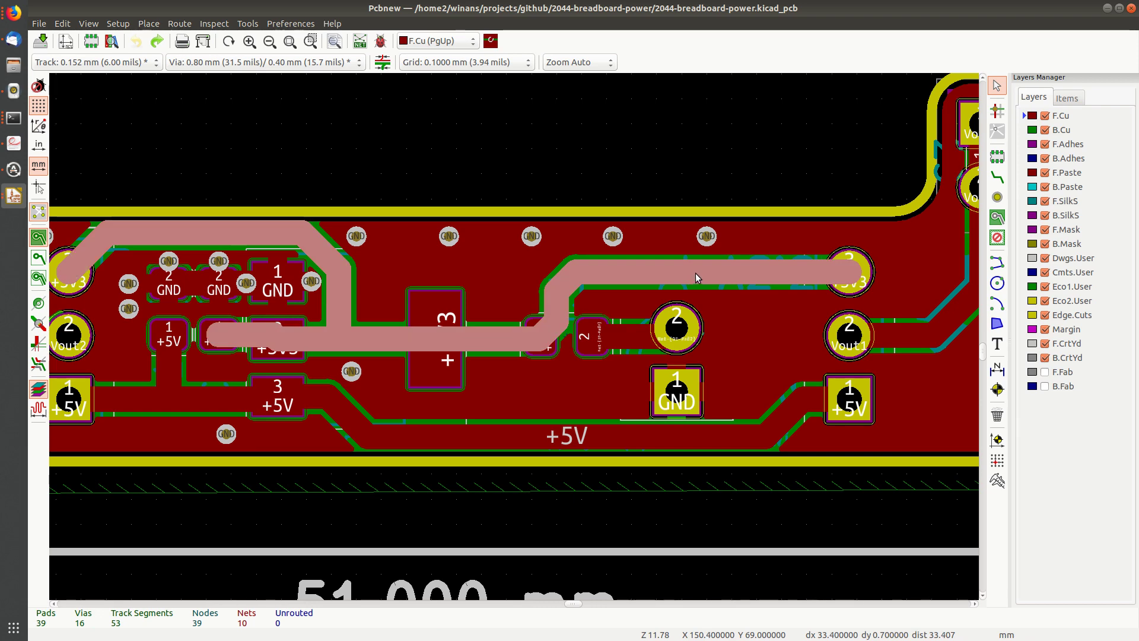
{"action": "middle_click_drag", "start_coordinate": [339, 331], "coordinate": [397, 333]}
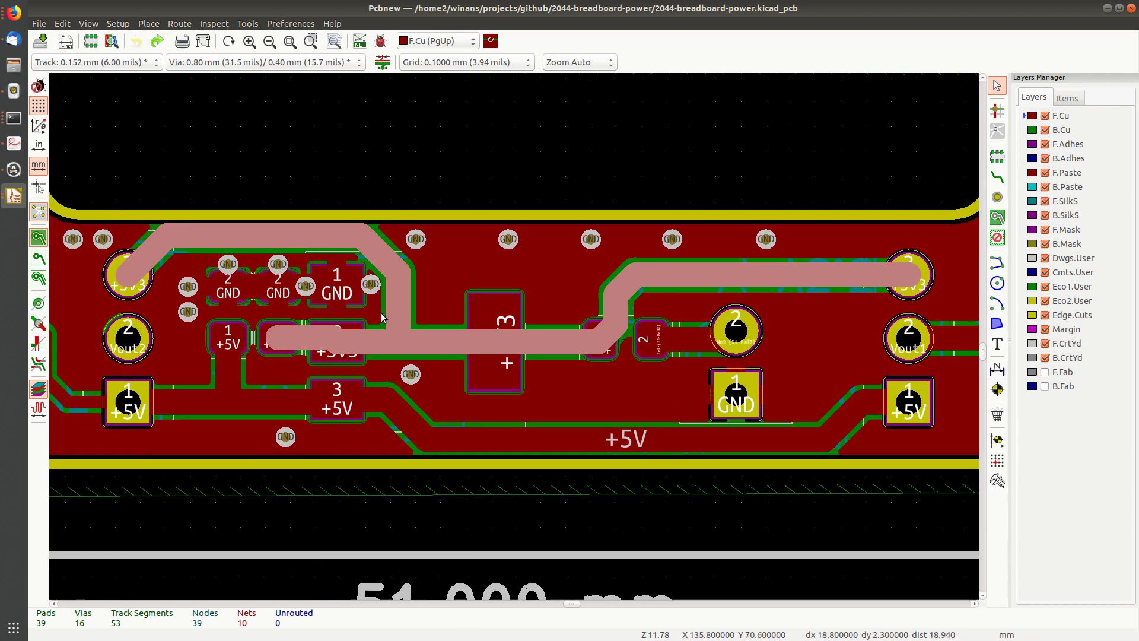
Step: Select the bottom +5V track and extend the selection with U to all connected +5V tracks
{"action": "left_click", "coordinate": [686, 436]}
{"action": "left_click", "coordinate": [712, 462]}
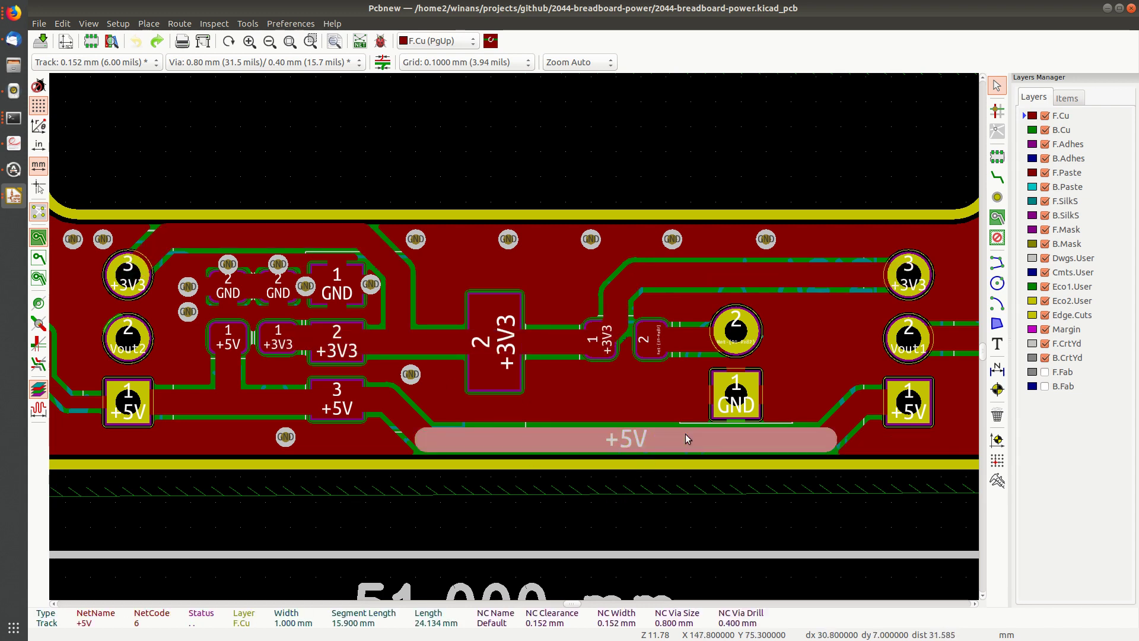
{"action": "key", "text": "u"}
{"action": "scroll", "coordinate": [382, 278], "scroll_direction": "down", "scroll_amount": 3}
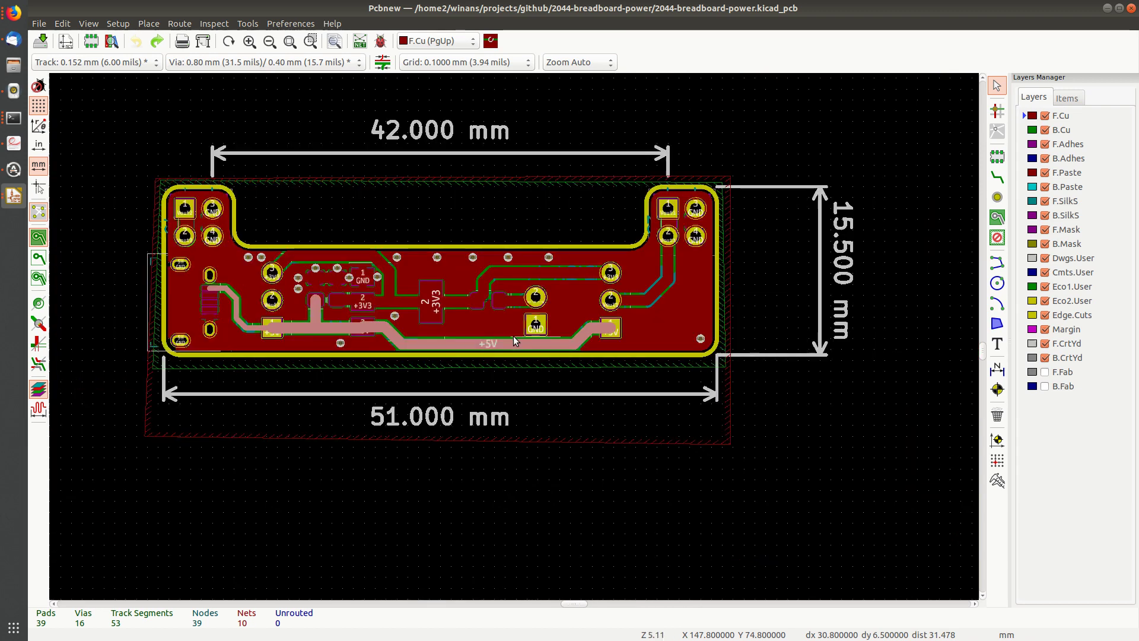
Step: Grow a short +5V segment near the left connector into the full +5V run across the board
{"action": "left_click", "coordinate": [238, 308]}
{"action": "key", "text": "u"}
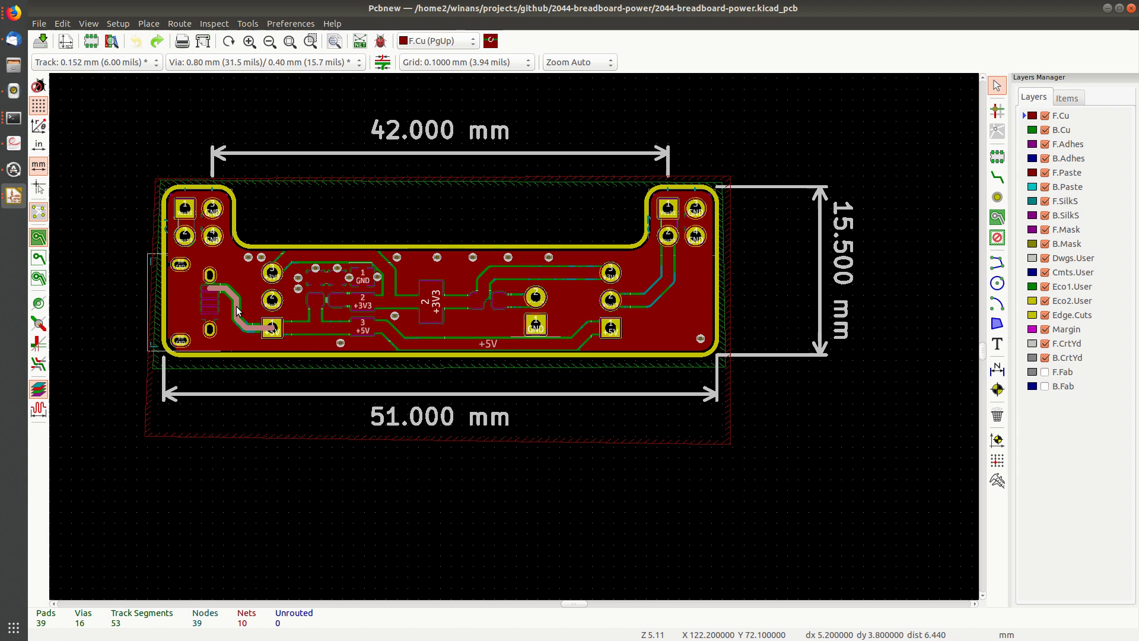
{"action": "key", "text": "u"}
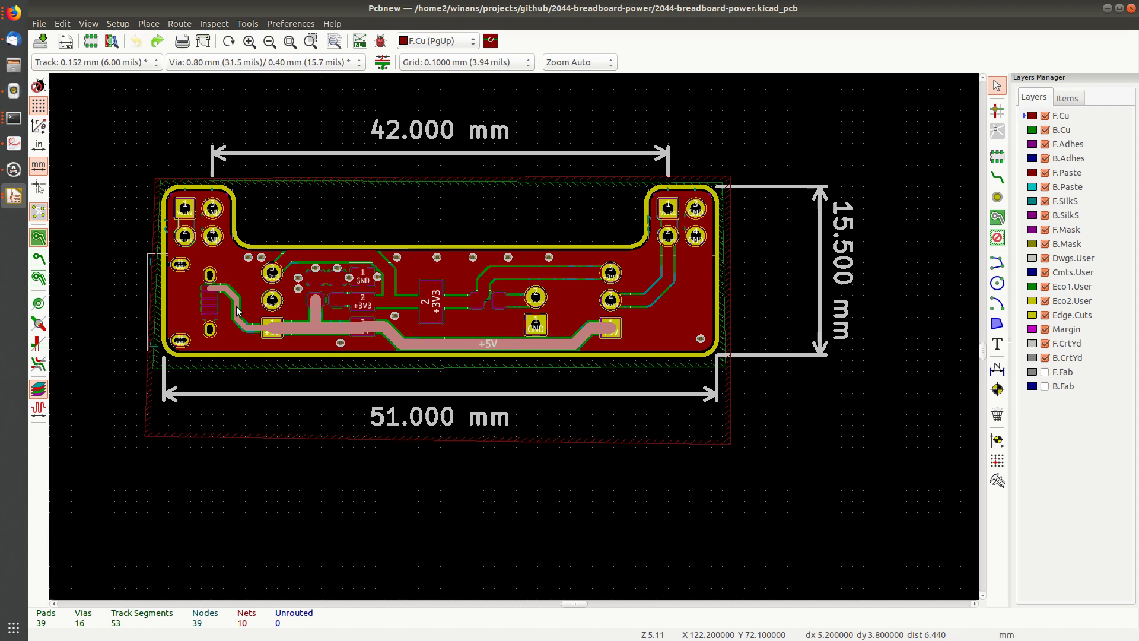
Step: Zoom and pan to center the whole board and its dimensions in view
{"action": "scroll", "coordinate": [322, 230], "scroll_direction": "up", "scroll_amount": 3}
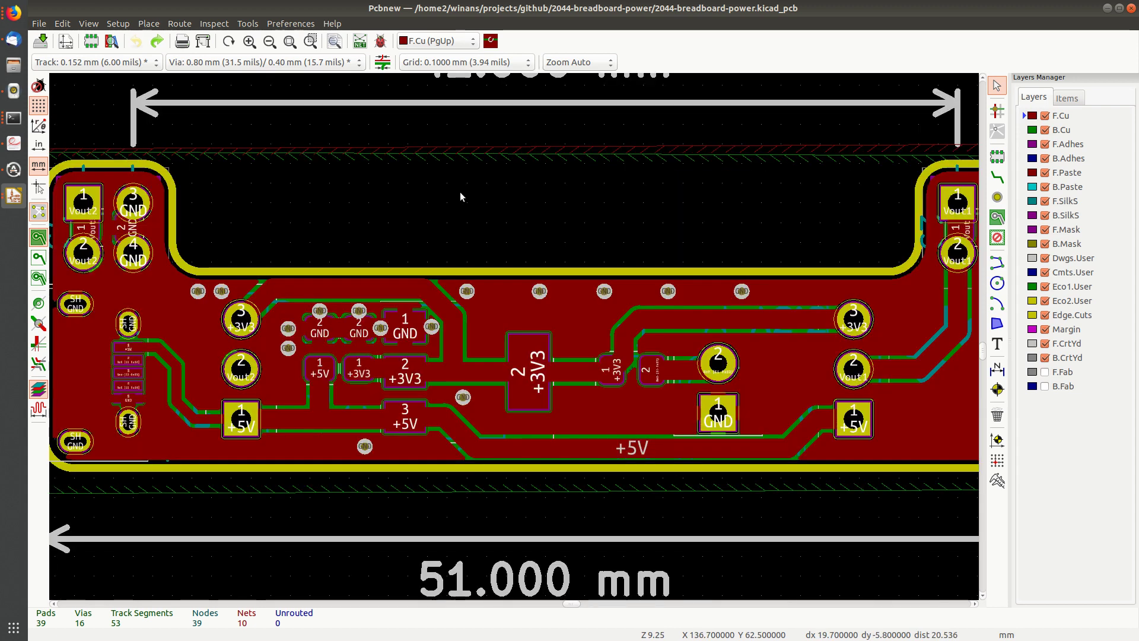
{"action": "scroll", "coordinate": [461, 190], "scroll_direction": "down", "scroll_amount": 1}
{"action": "middle_click_drag", "start_coordinate": [574, 346], "coordinate": [536, 255]}
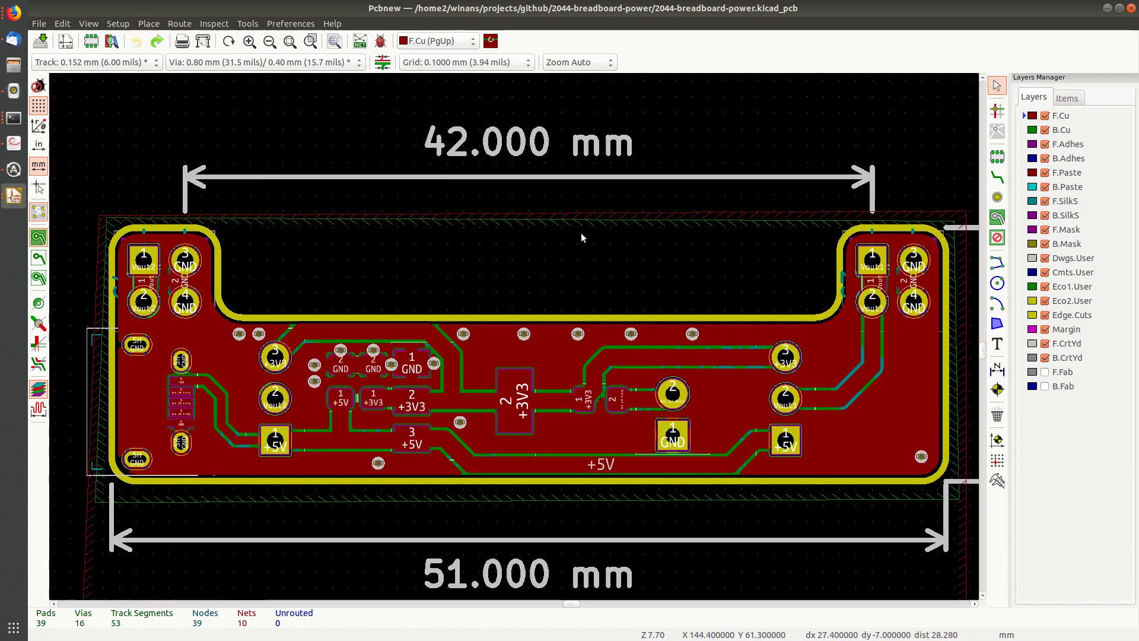